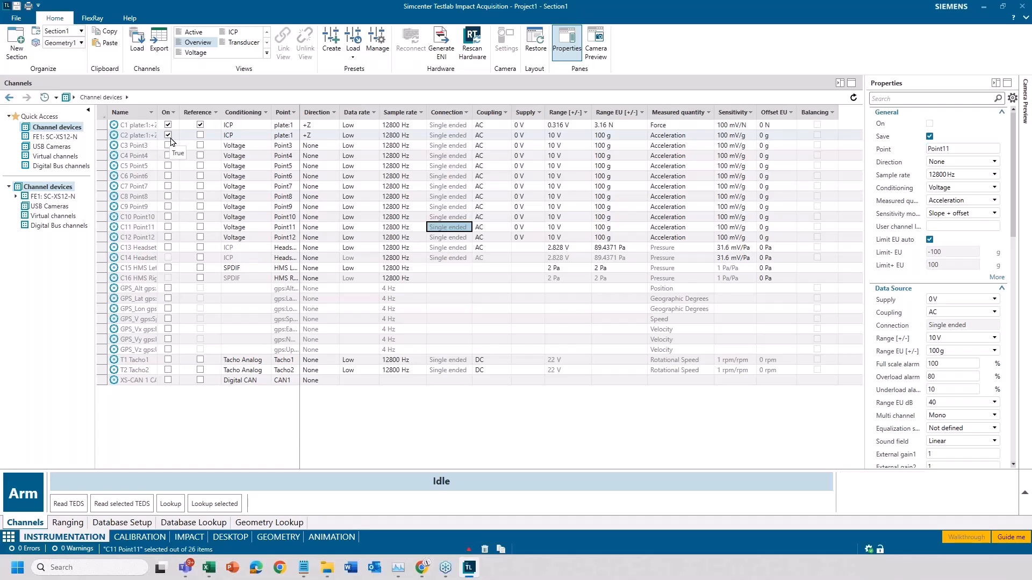
# - Check the measured quantities of channels C1 and C2, and assign C1 (Force) as Hammer1's reference channel in the impact hammer setup
pyautogui.click(691, 126)
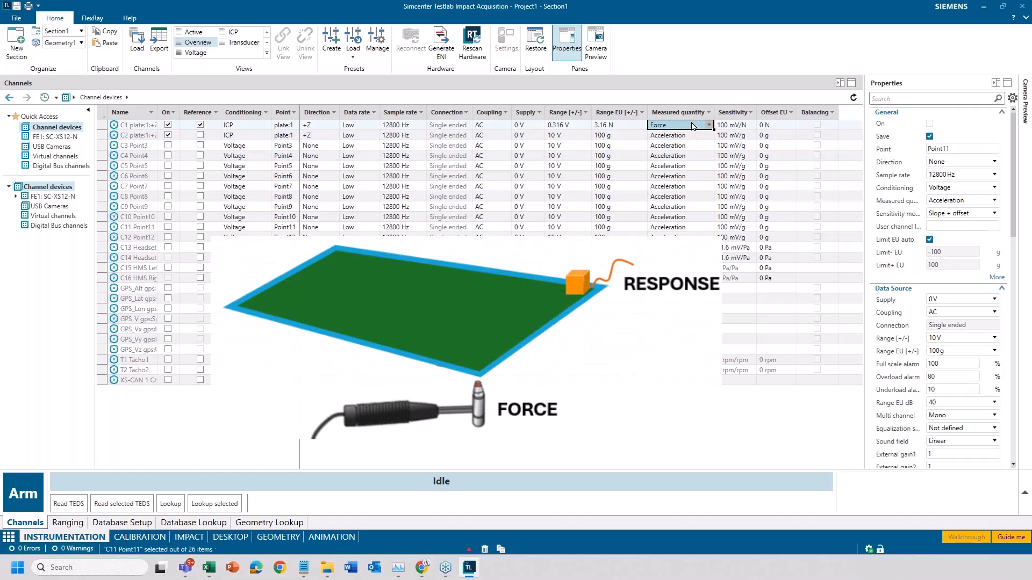
pyautogui.click(683, 137)
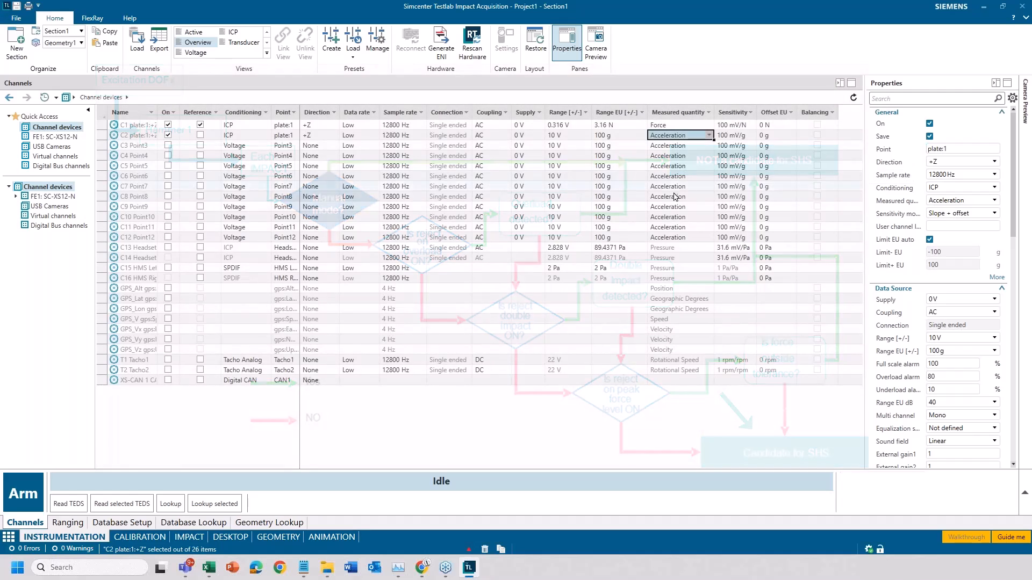
pyautogui.click(190, 541)
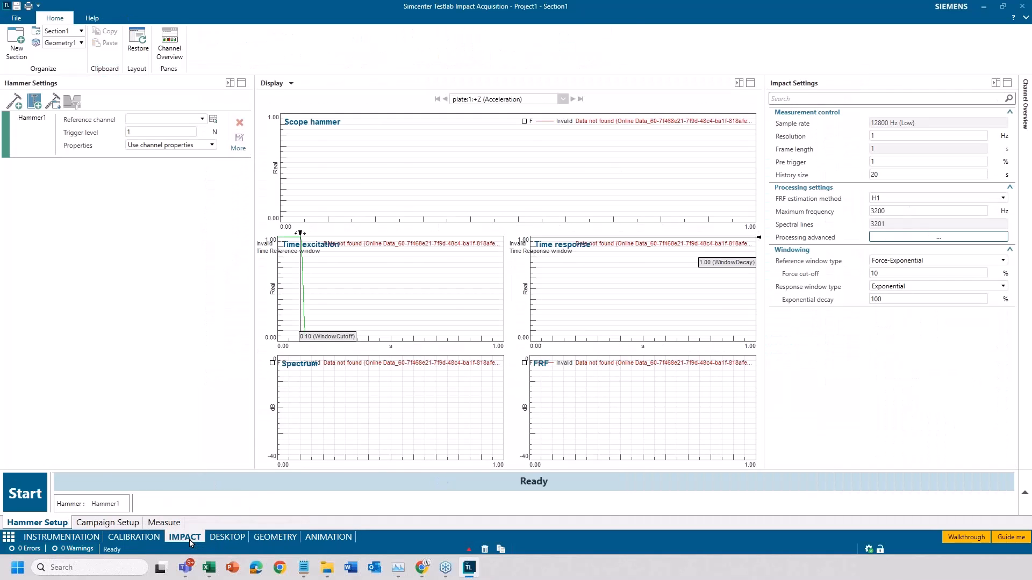
pyautogui.click(202, 120)
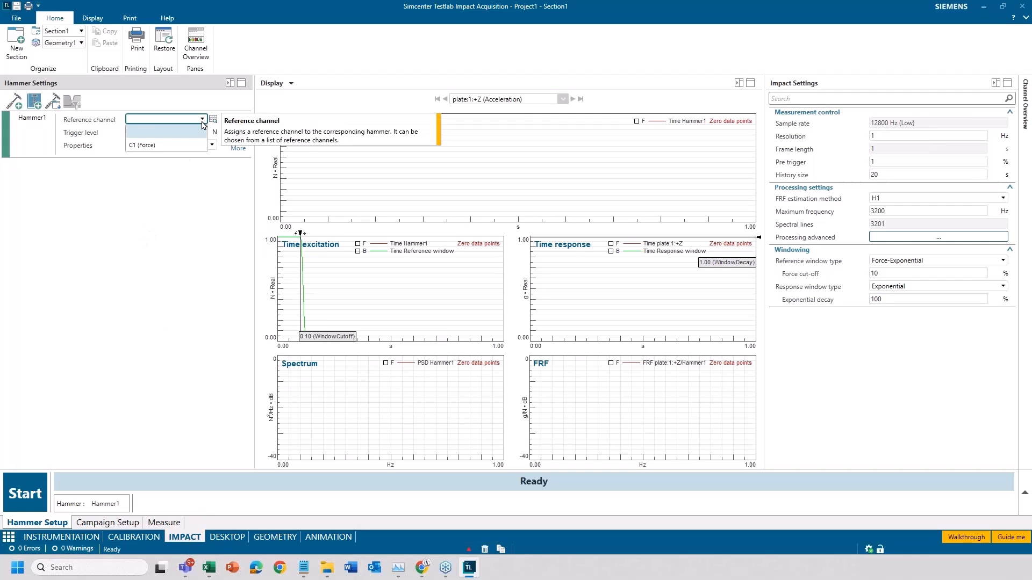
pyautogui.click(165, 150)
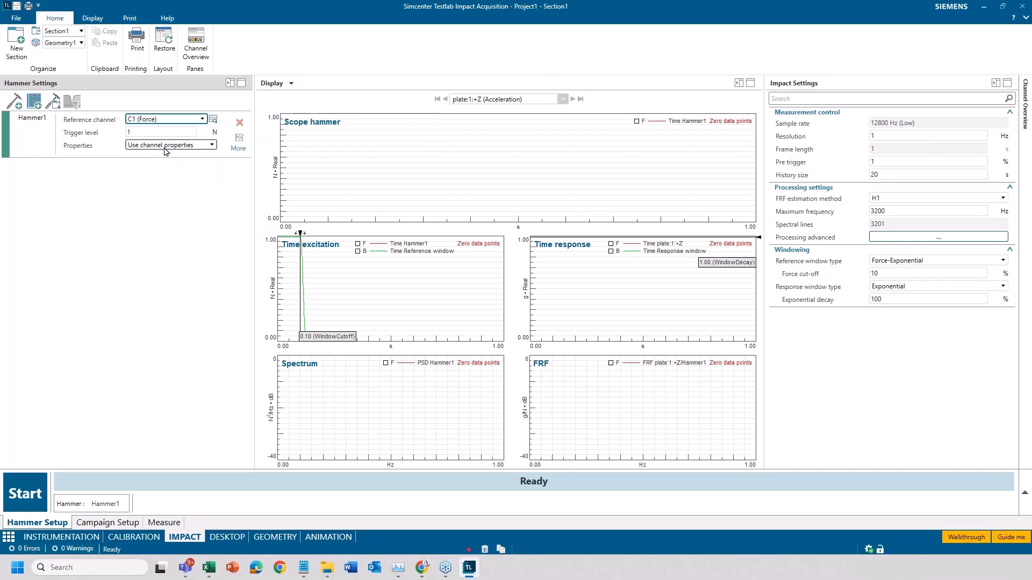
# - Record a trial hammer impact in the hammer setup and set Hammer1's trigger level to 0.6 N
pyautogui.click(32, 498)
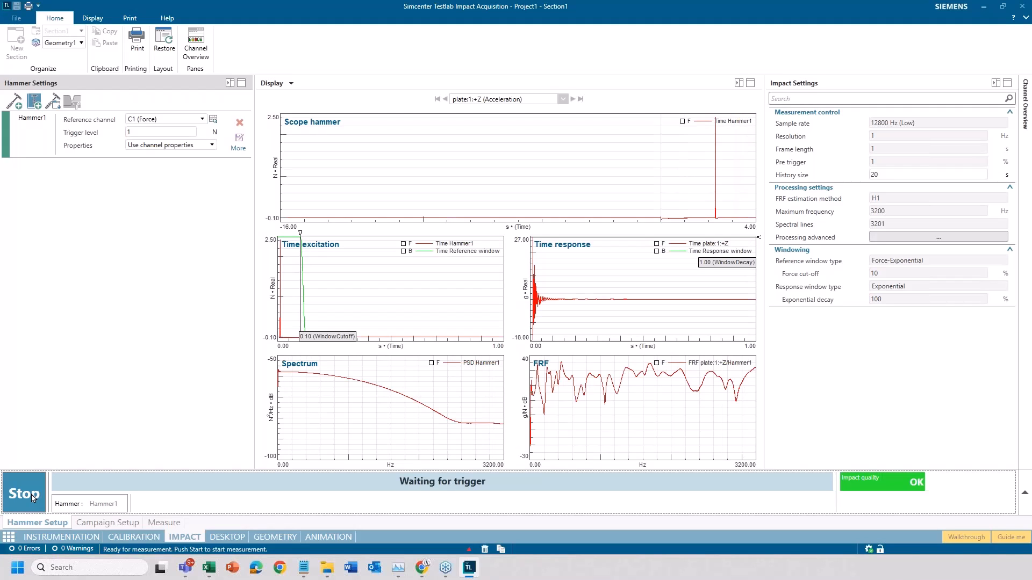
pyautogui.click(33, 498)
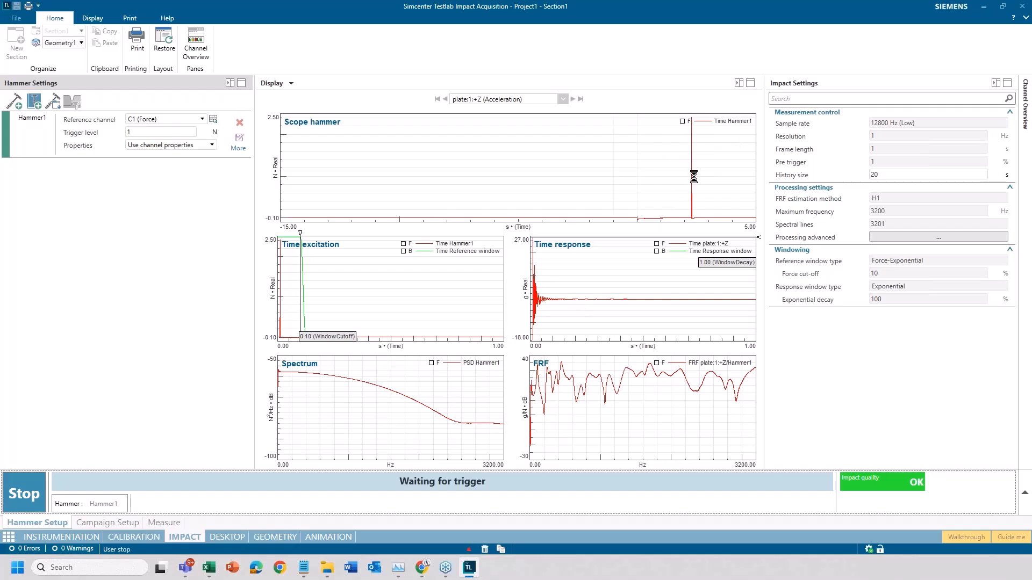
pyautogui.click(139, 133)
pyautogui.press('BackSpace')
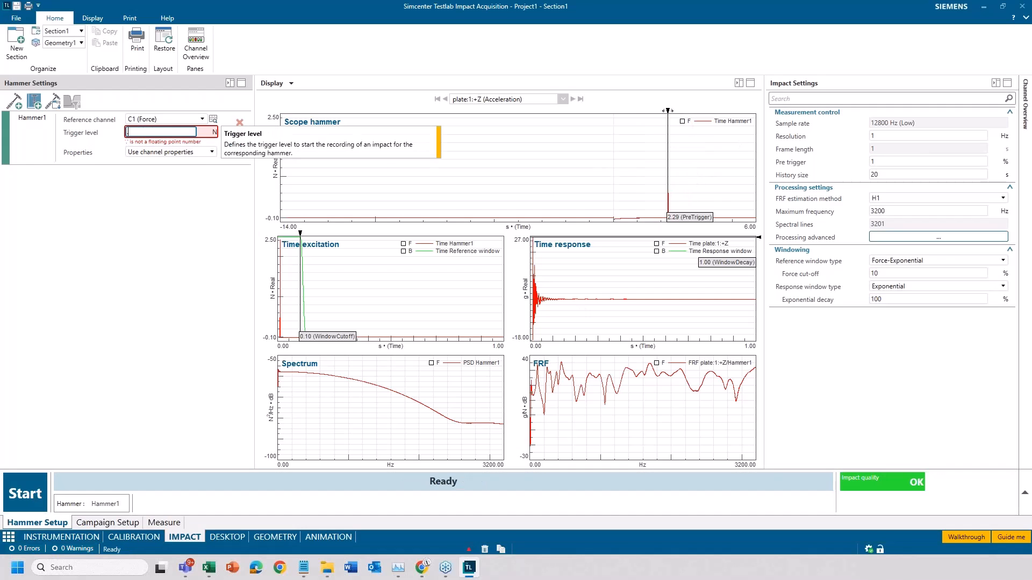
pyautogui.write('0.6')
pyautogui.press('Return')
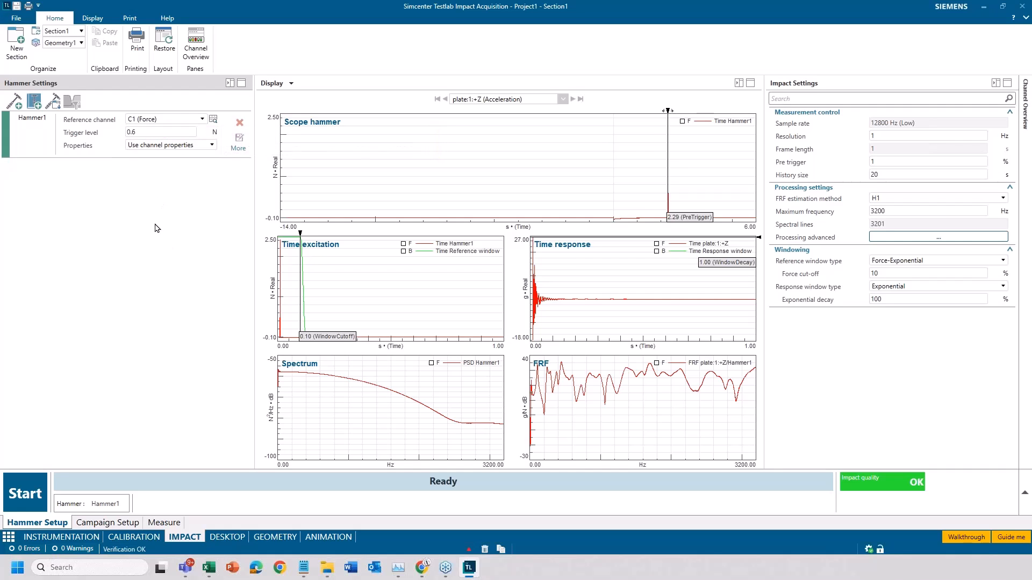
# - Set the target impacts per hammer to 10 in the measurement campaign settings
pyautogui.click(163, 524)
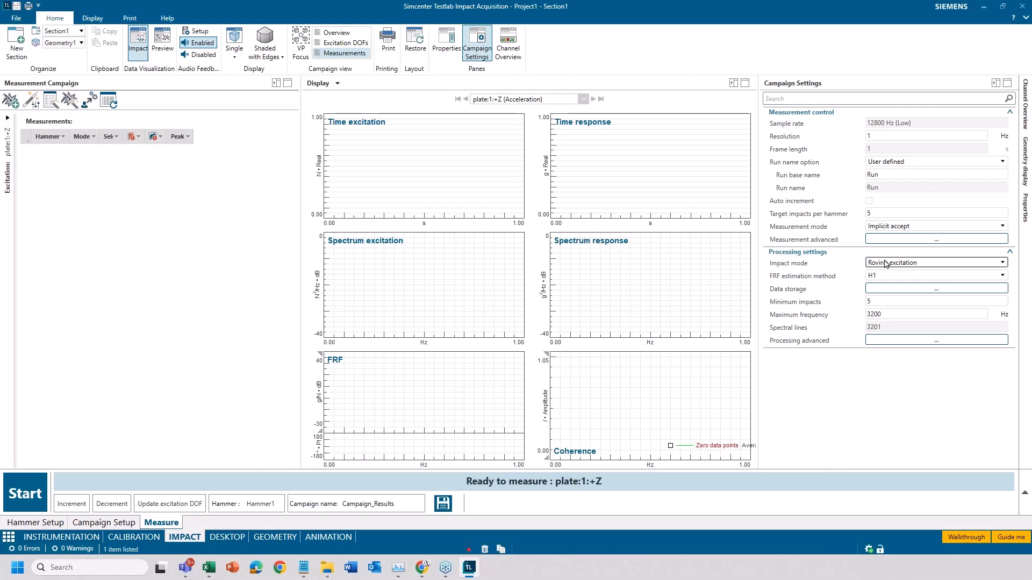
pyautogui.doubleClick(885, 213)
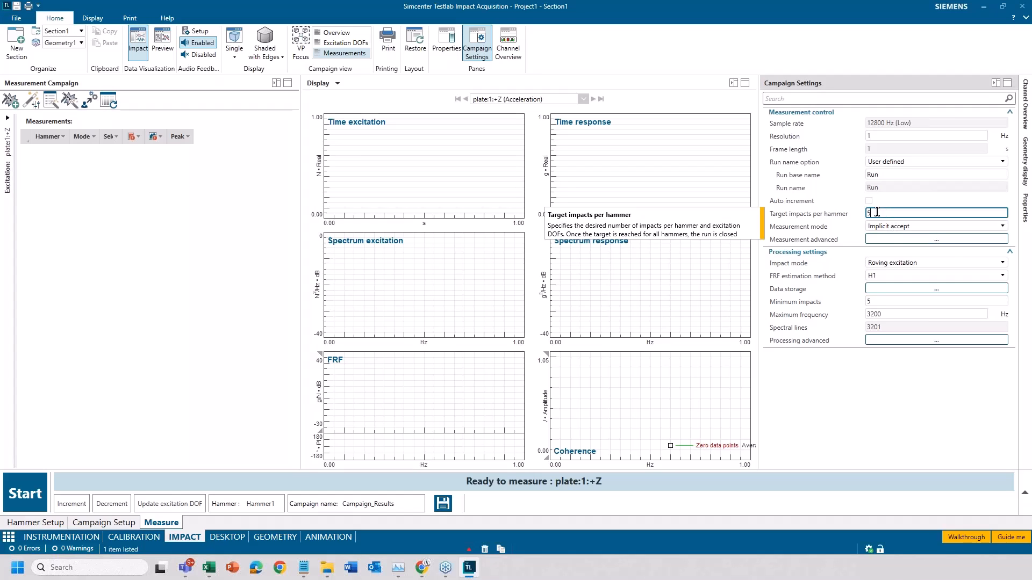
pyautogui.write('10')
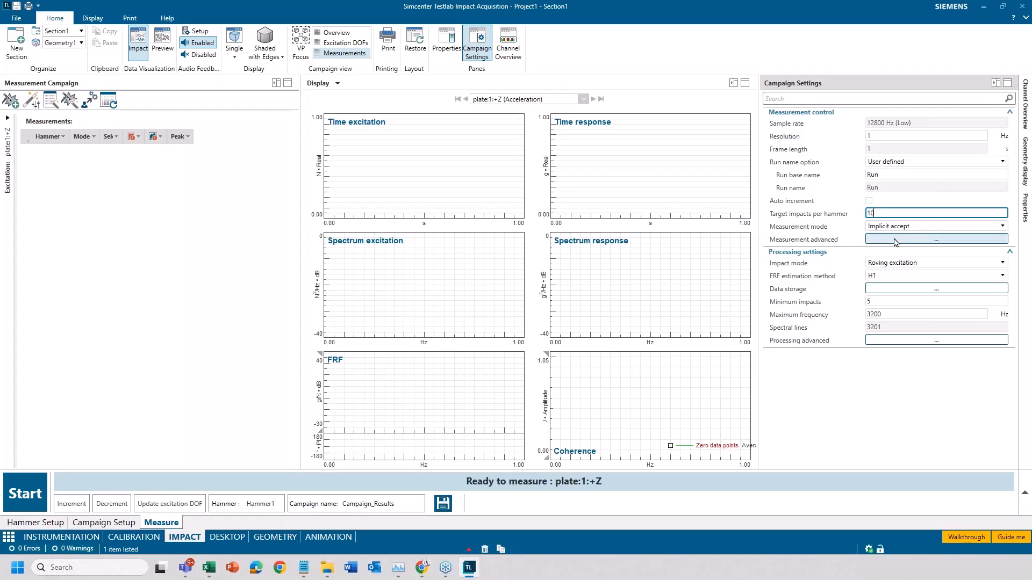
pyautogui.click(841, 443)
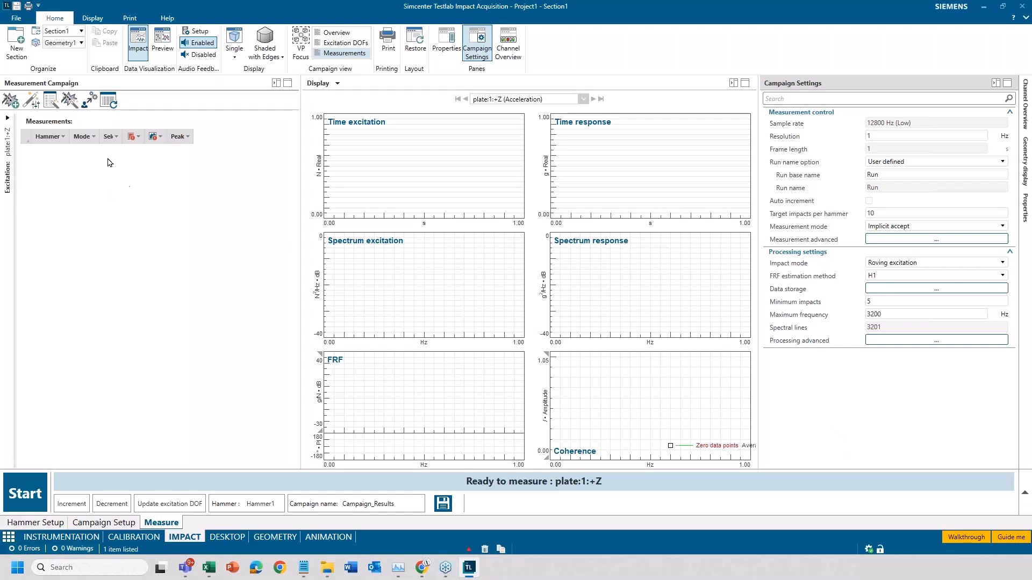
# - Set smart hit selection to use a minimum of 3 and a maximum of 6 impacts in the automatic impact selection settings
pyautogui.click(30, 102)
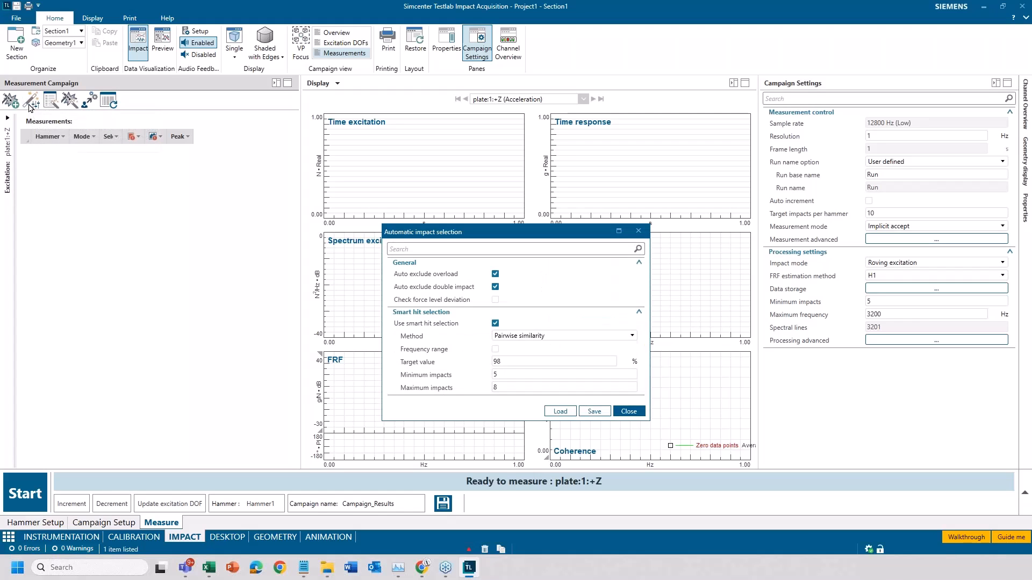
pyautogui.doubleClick(515, 378)
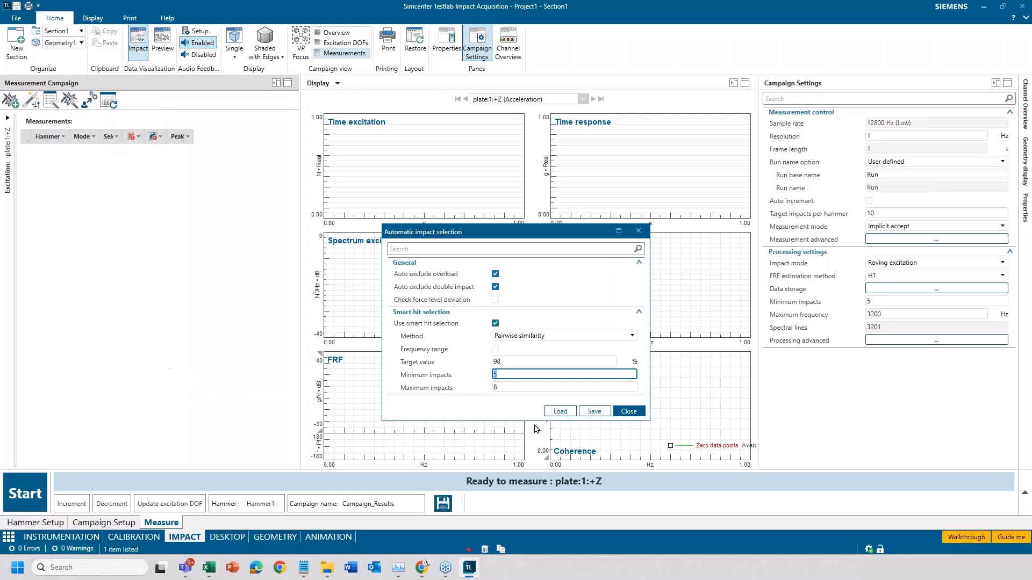
pyautogui.write('3')
pyautogui.doubleClick(493, 388)
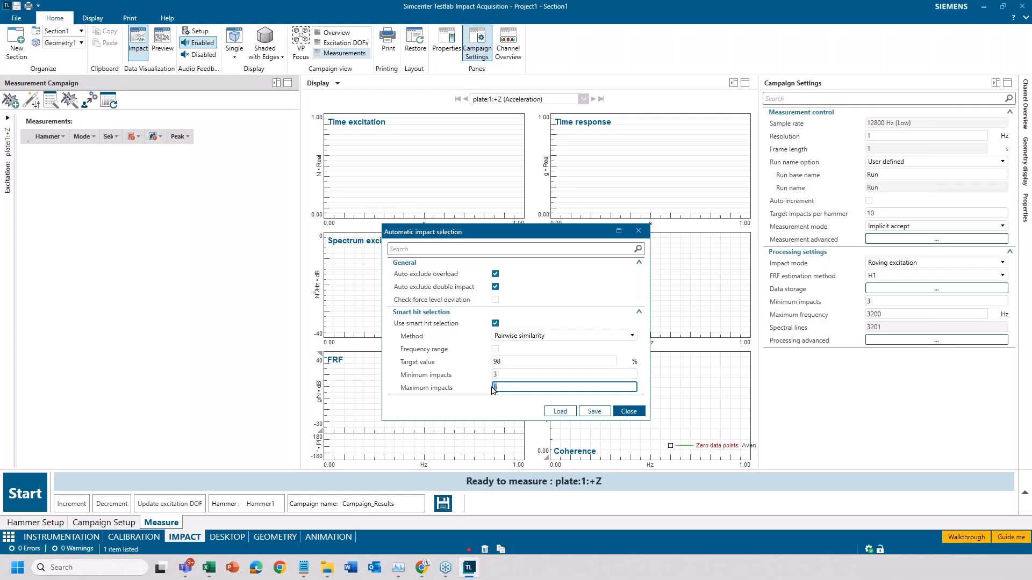
pyautogui.write('6')
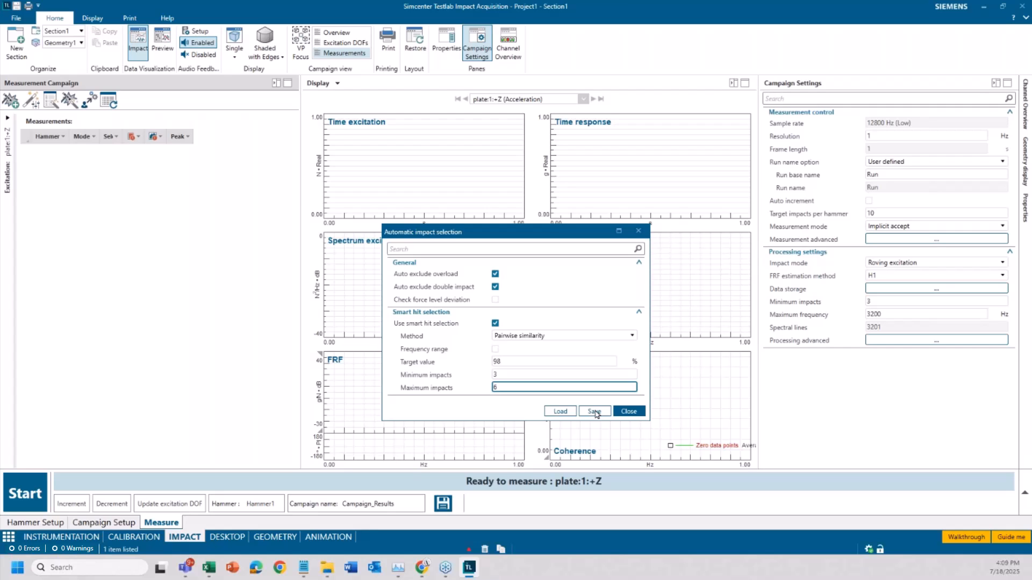
pyautogui.click(628, 411)
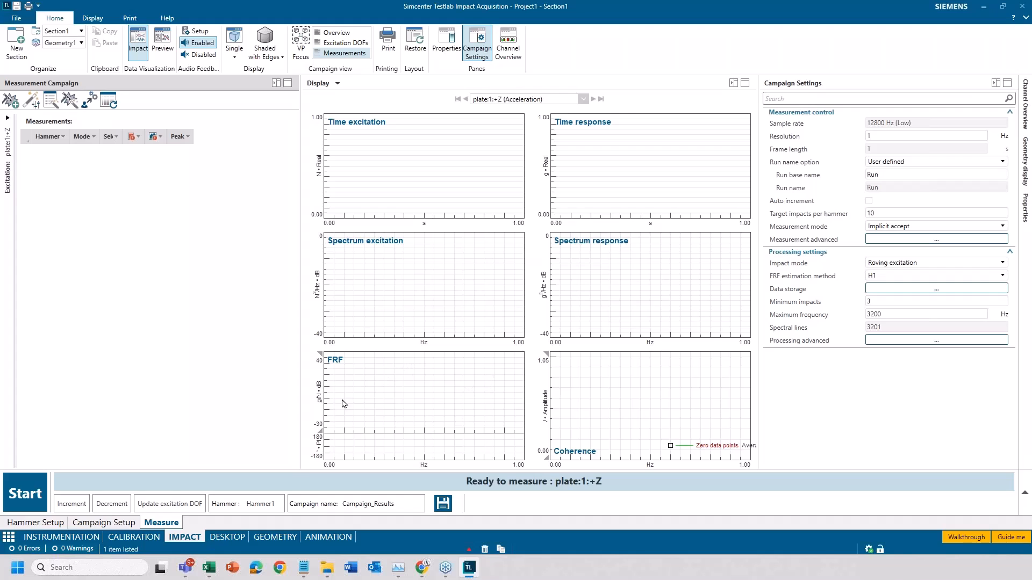
# - Disable auto reject with overload in the advanced measurement settings and run the 10-impact measurement at plate:1:+Z
pyautogui.click(922, 241)
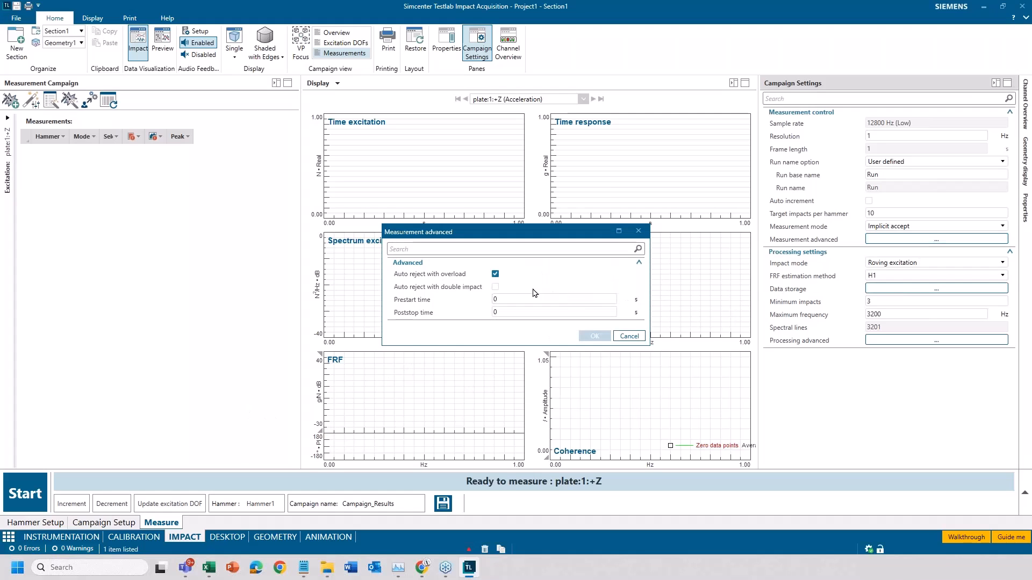
pyautogui.click(495, 274)
pyautogui.click(594, 337)
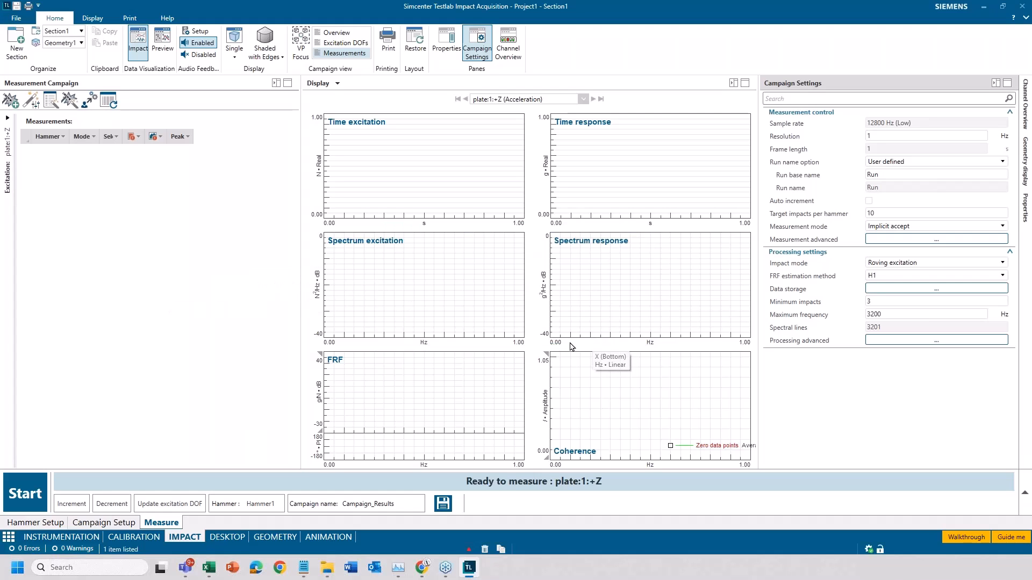
pyautogui.click(33, 495)
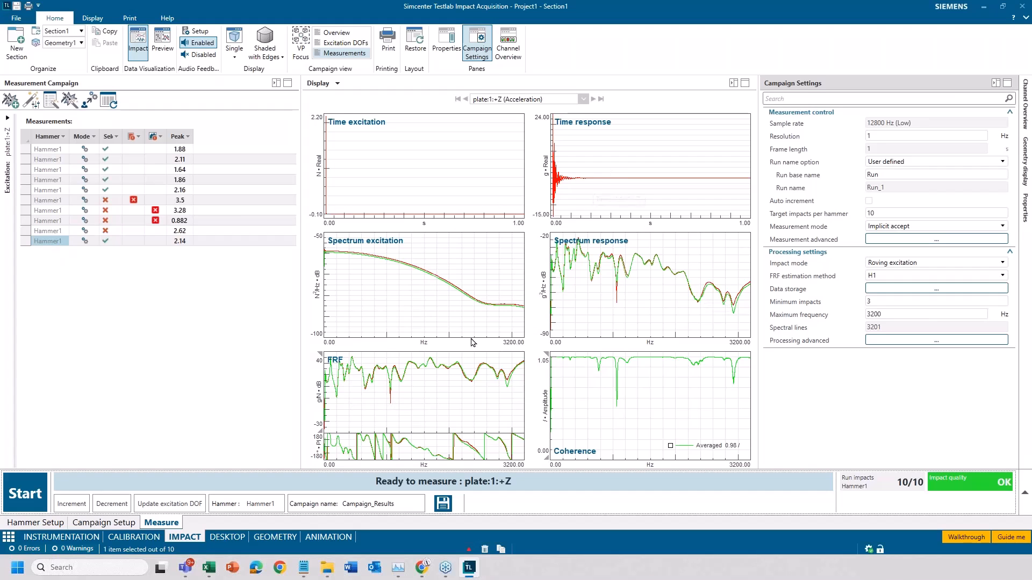
# - Review the time, spectrum and FRF curves of the recorded impacts one by one, from the ninth back to the first
pyautogui.click(43, 231)
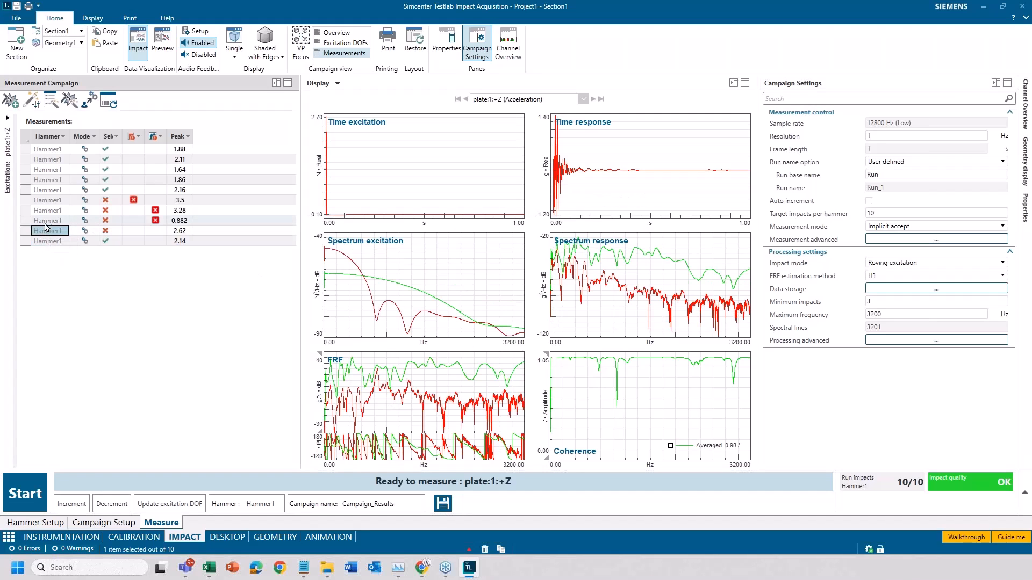
pyautogui.click(48, 220)
pyautogui.click(47, 211)
pyautogui.click(48, 200)
pyautogui.click(47, 191)
pyautogui.click(47, 179)
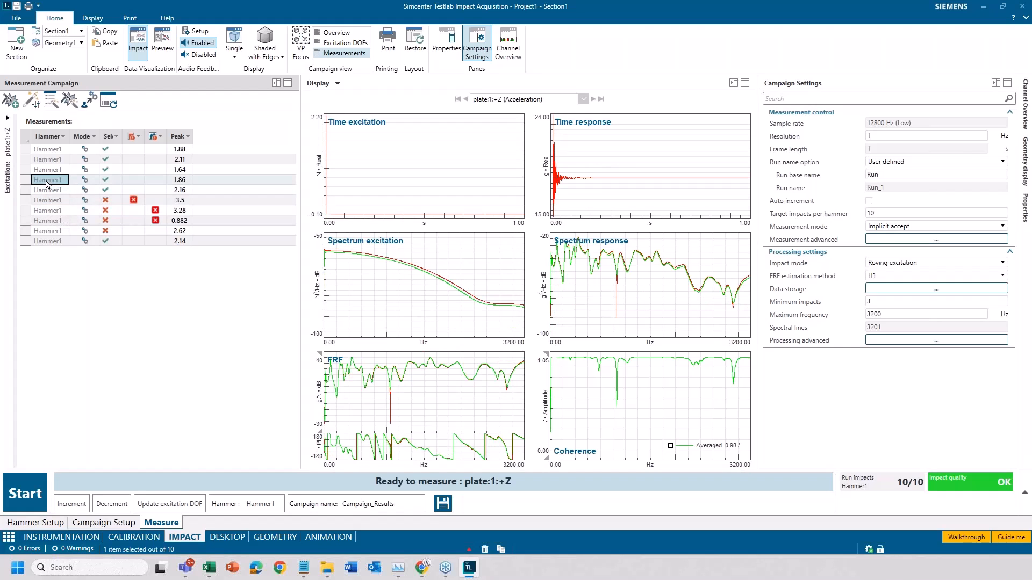
pyautogui.click(49, 169)
pyautogui.click(51, 159)
pyautogui.click(54, 150)
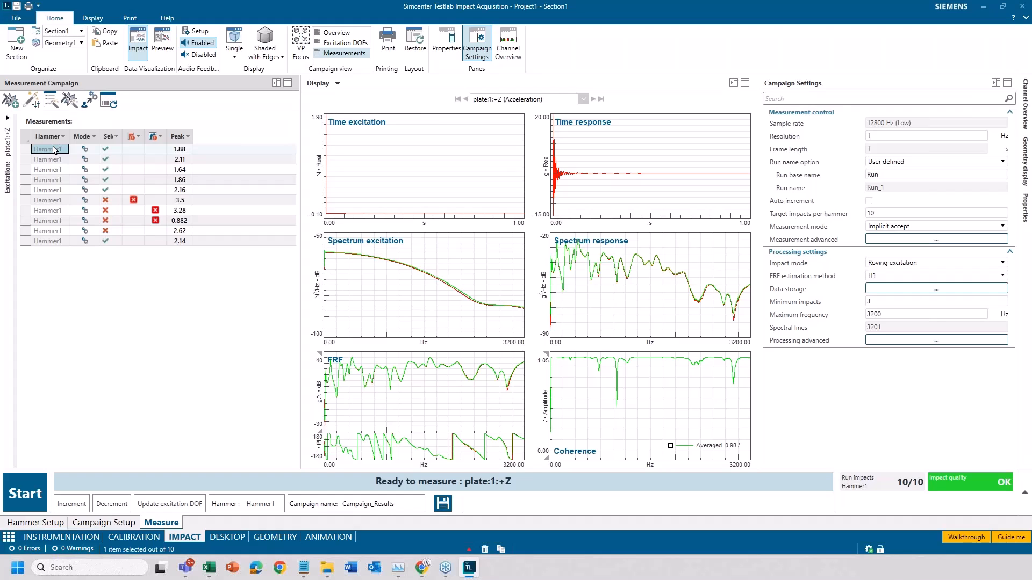
# - Compare the response and FRF curves of the excluded overloaded impact, the first double impact and the 2.62 peak impact with the average
pyautogui.click(48, 201)
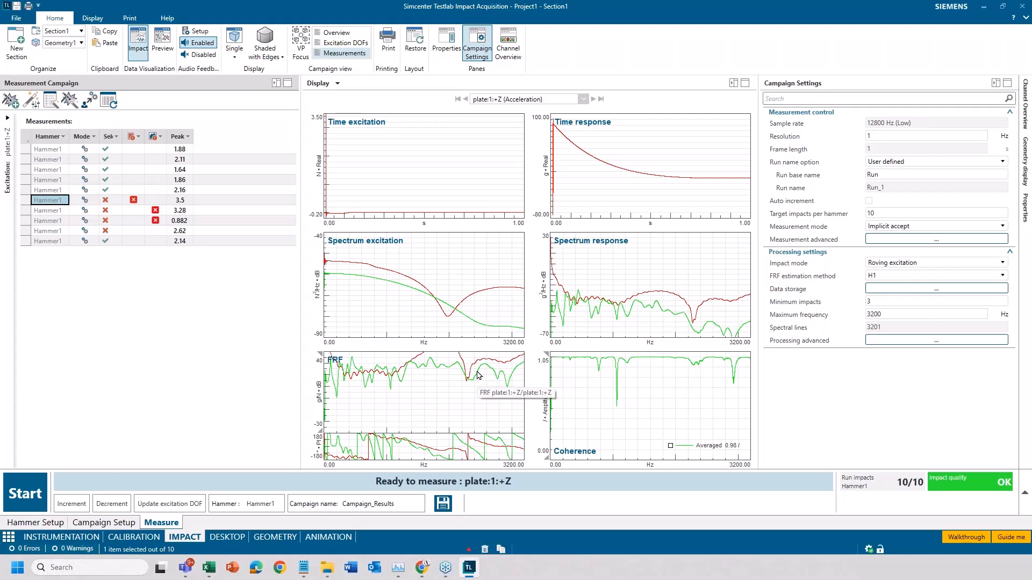
pyautogui.click(234, 210)
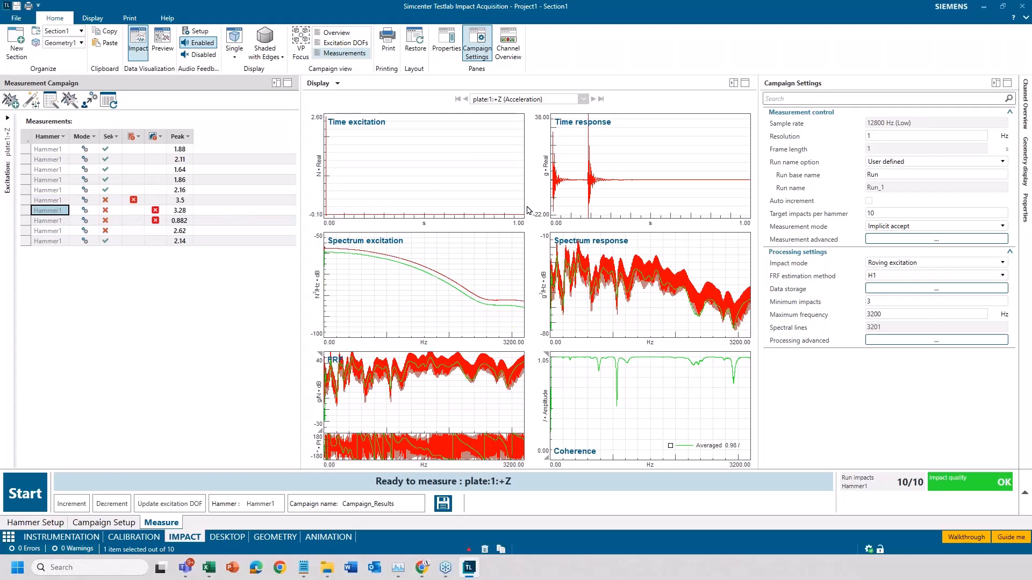
pyautogui.click(55, 231)
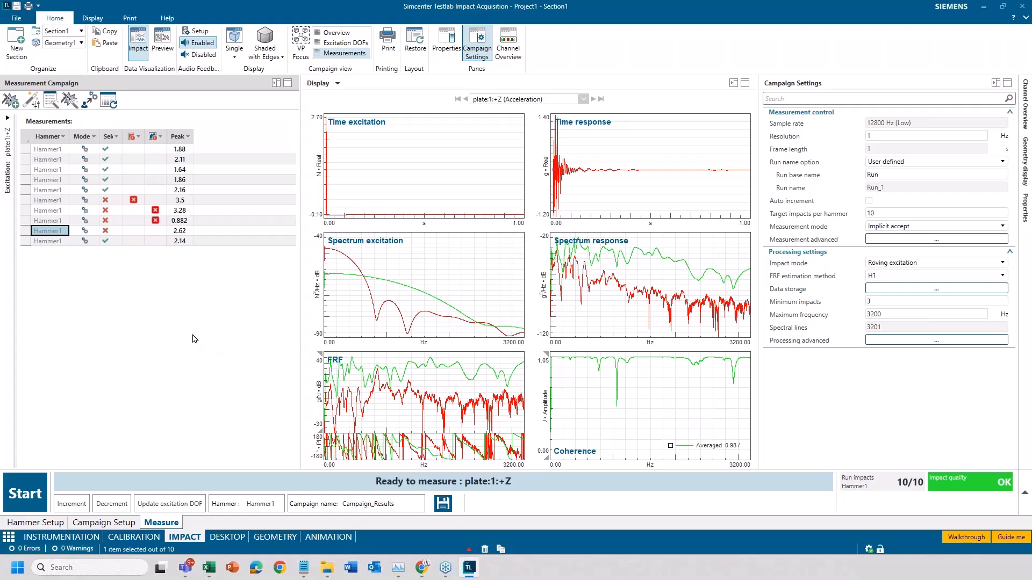
# - Change the smart hit selection method to Pairwise coherence in the automatic impact selection settings
pyautogui.click(32, 106)
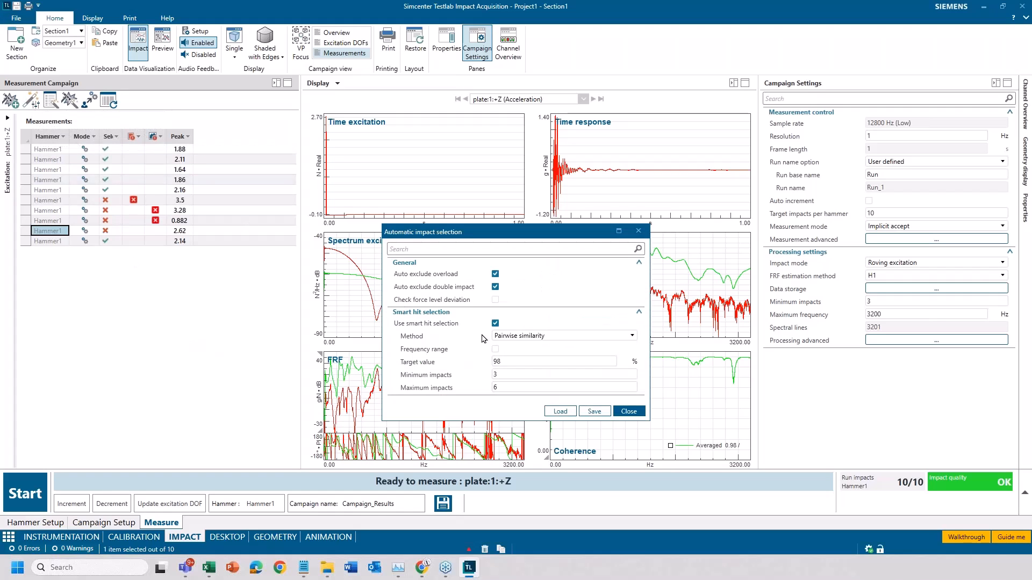
pyautogui.click(532, 340)
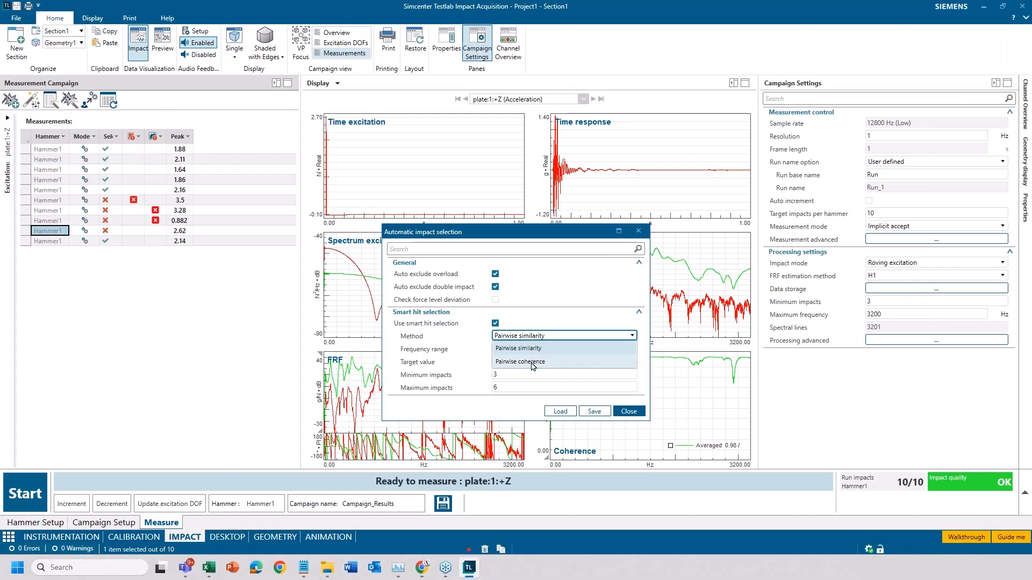
pyautogui.click(533, 361)
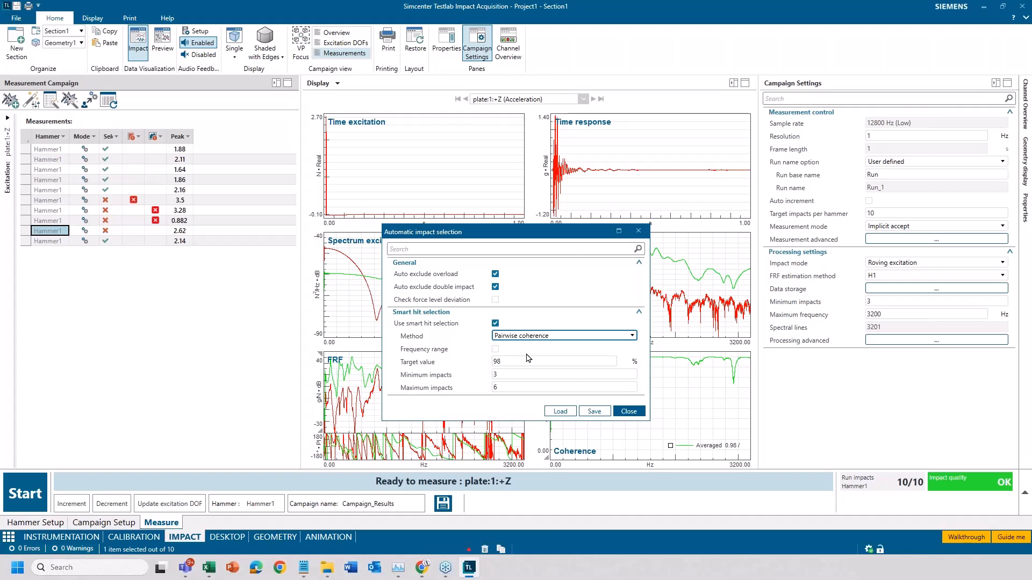
pyautogui.click(206, 256)
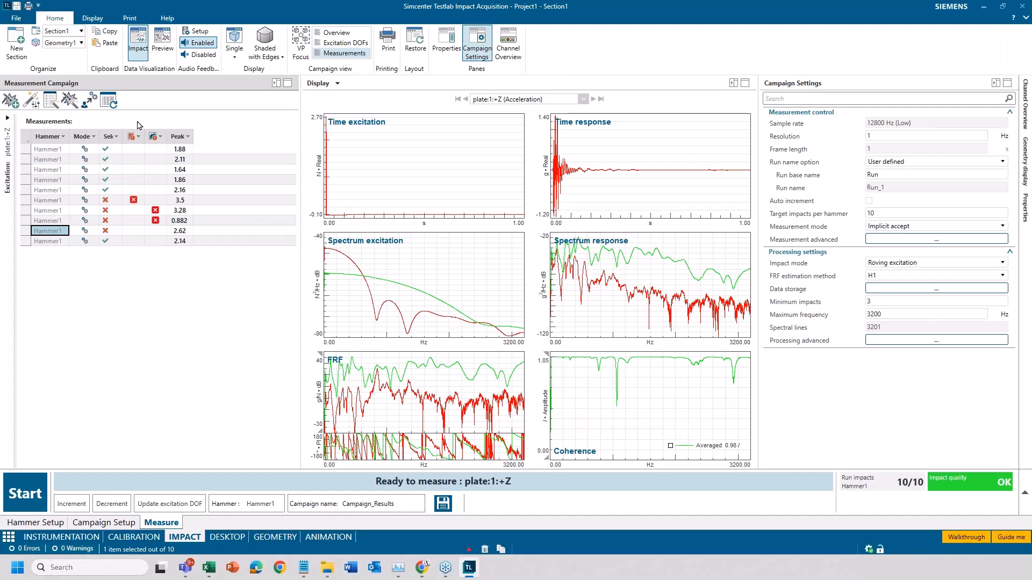
# - Check the hammer's selection score for plate:1:+Z in the excitation overview against the automatic impact selection settings
pyautogui.click(8, 119)
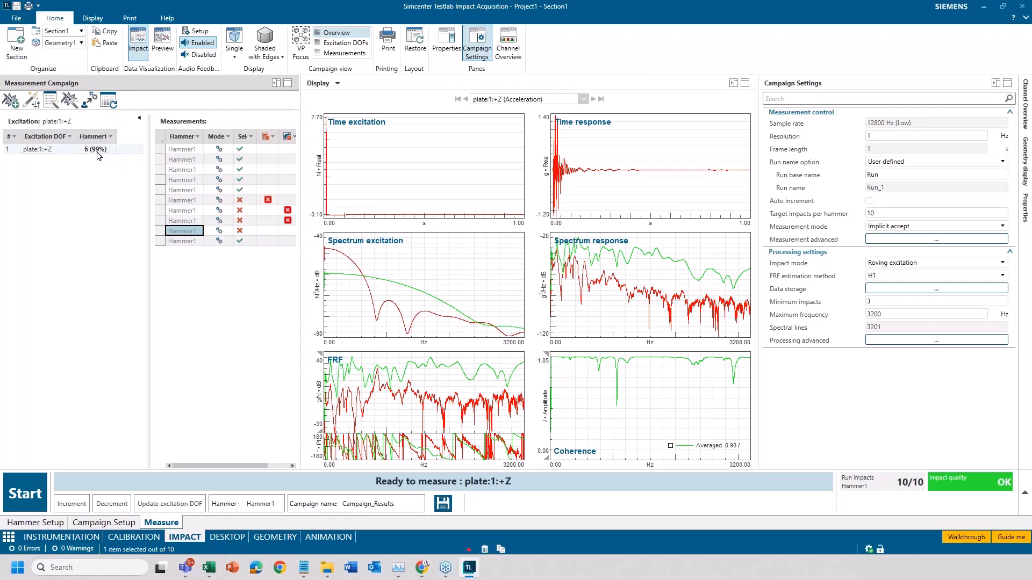
pyautogui.click(31, 101)
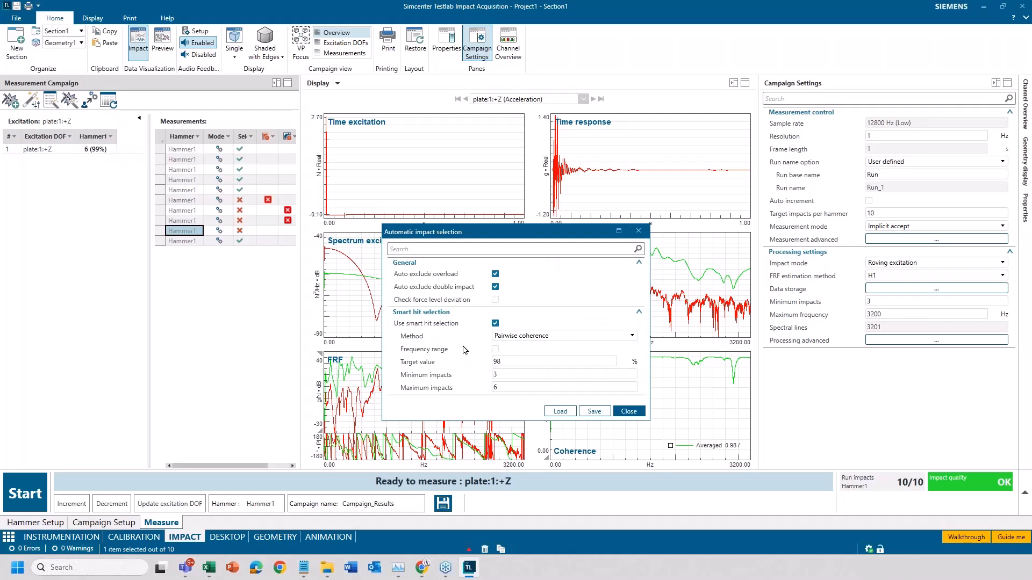
pyautogui.click(629, 411)
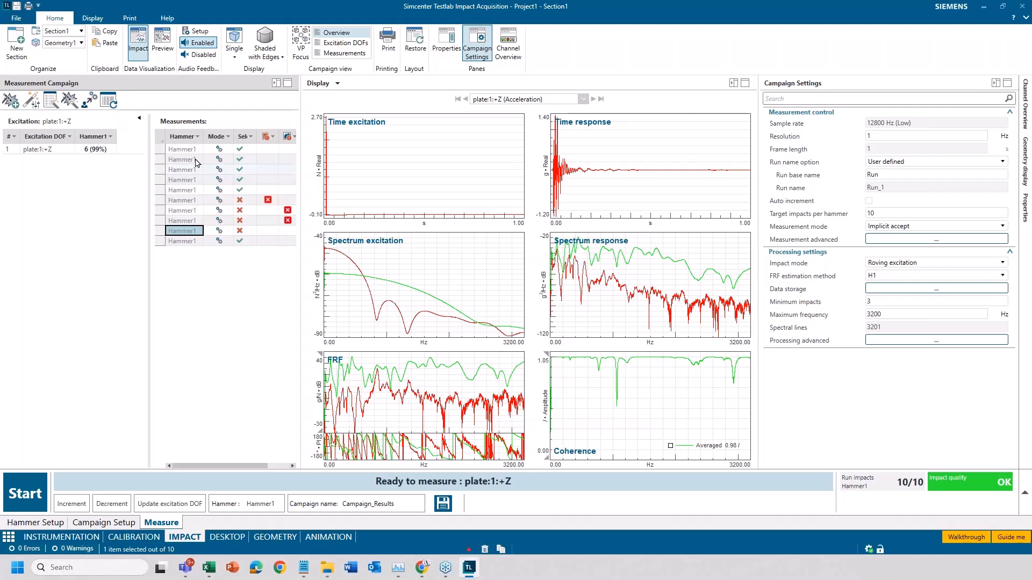
pyautogui.click(139, 118)
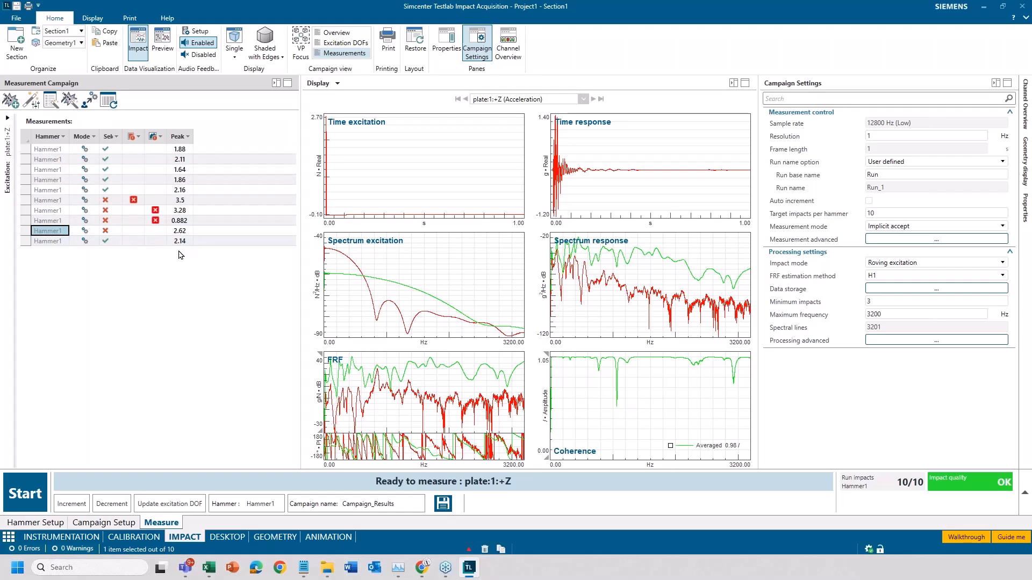
# - Set the target force level of Hammer1 to 2 N in the hammer setup
pyautogui.click(45, 523)
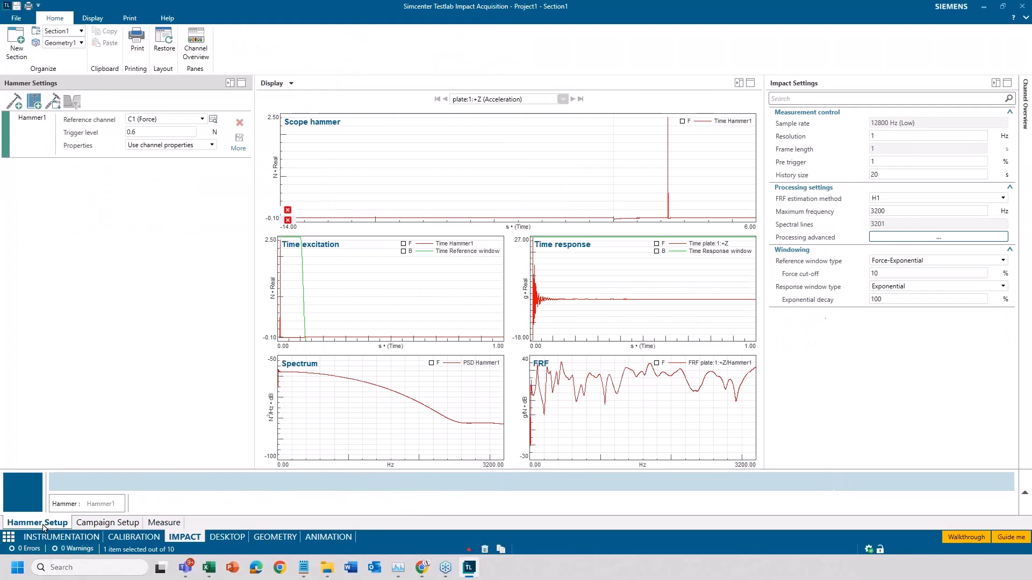
pyautogui.click(240, 153)
pyautogui.click(128, 159)
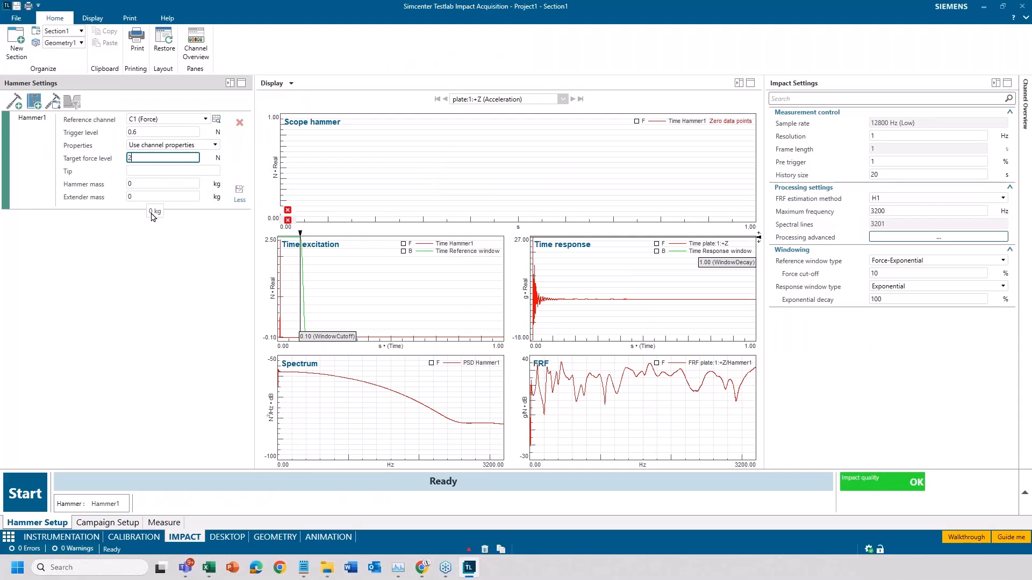
pyautogui.write('2')
pyautogui.press('Return')
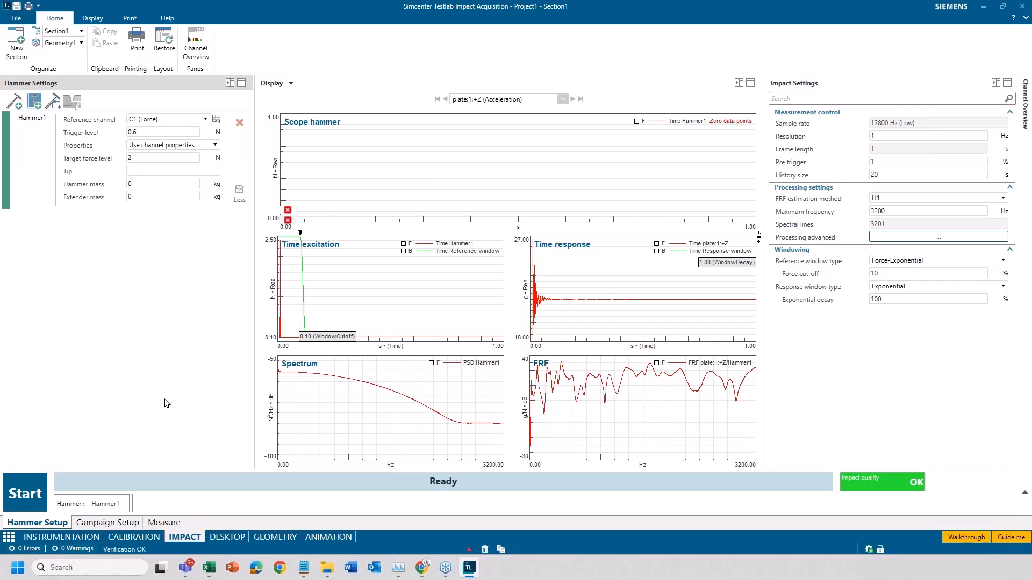
# - Enable the force level deviation check in the automatic impact selection, with upper and lower force level thresholds of 30 %
pyautogui.click(164, 522)
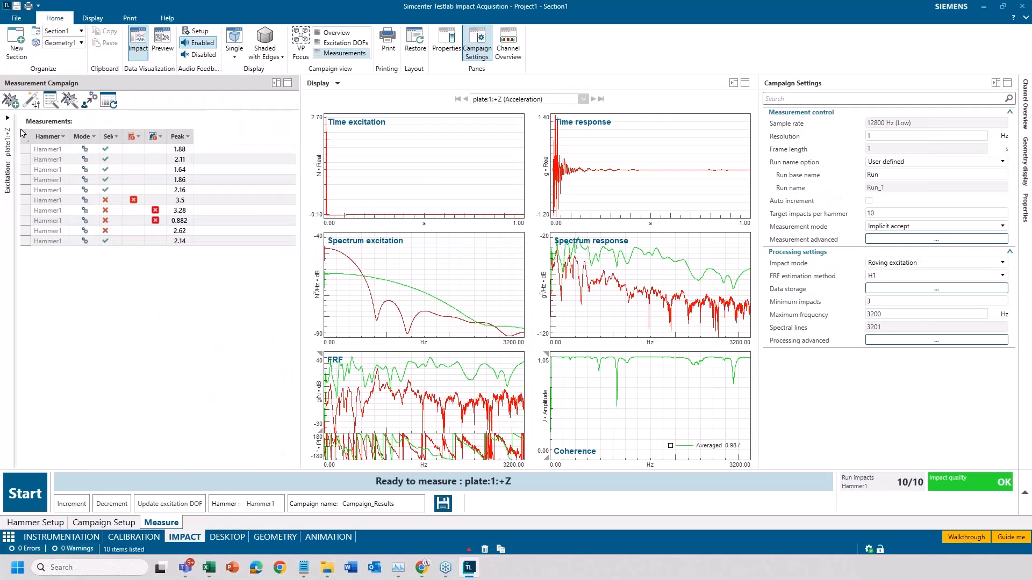
pyautogui.click(31, 103)
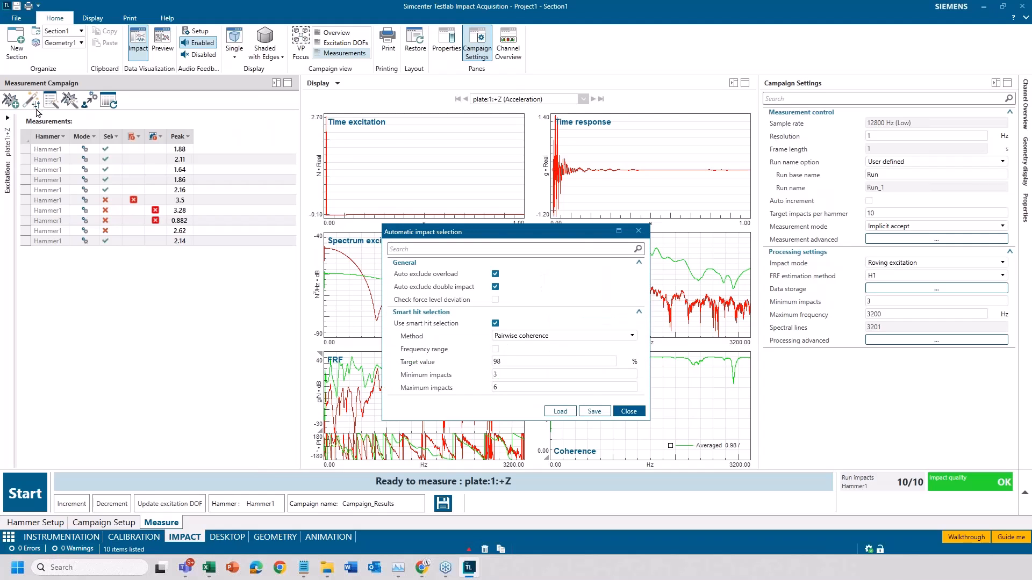
pyautogui.click(495, 300)
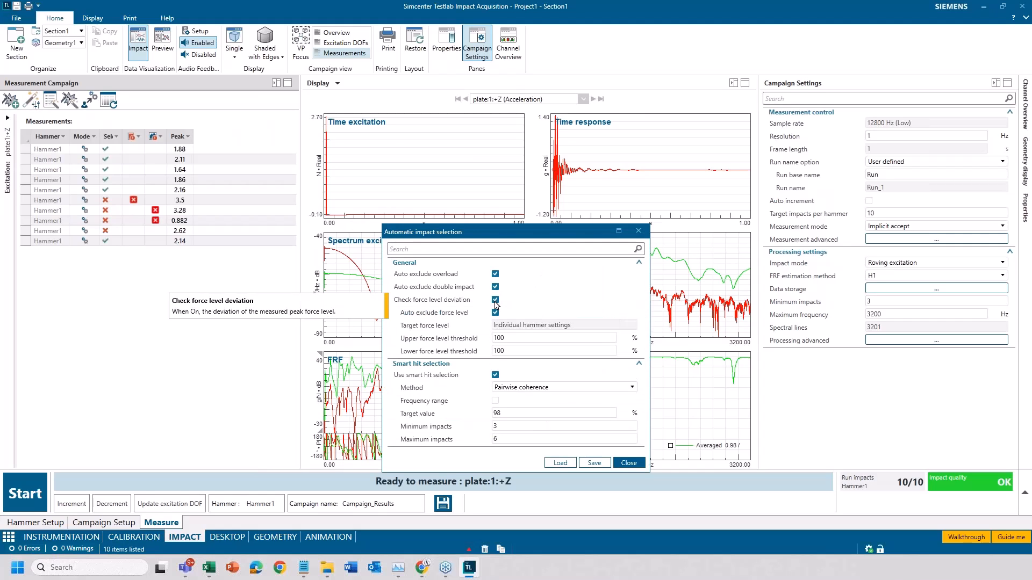
pyautogui.click(504, 339)
pyautogui.moveTo(504, 339); pyautogui.dragTo(471, 346)
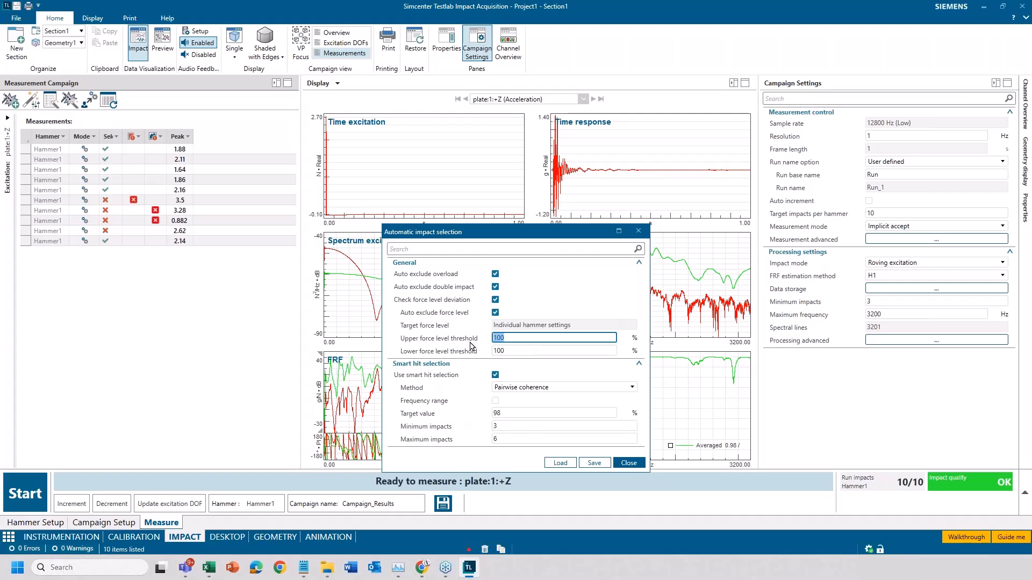
pyautogui.write('30')
pyautogui.press('Tab')
pyautogui.write('30')
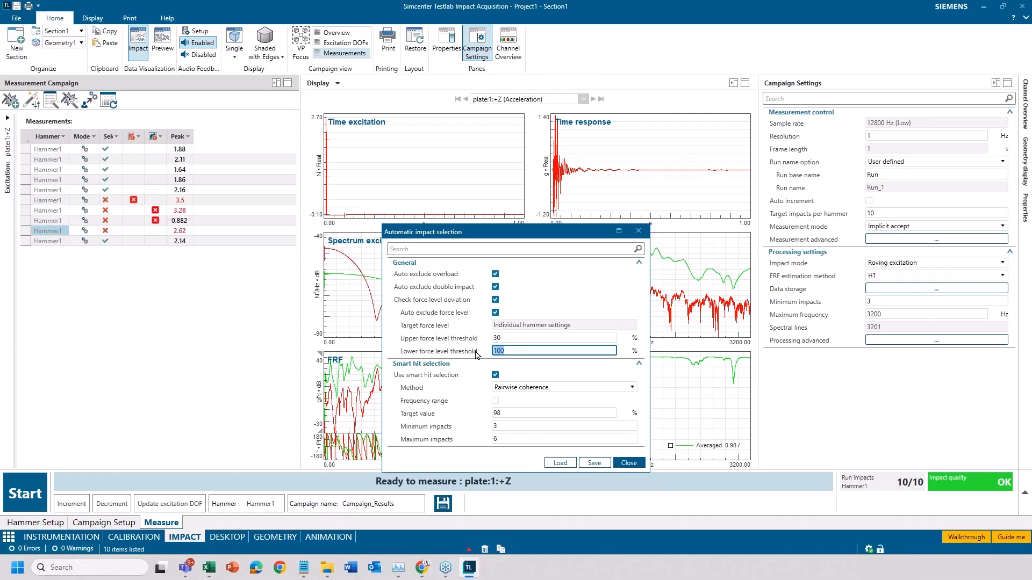
pyautogui.click(630, 463)
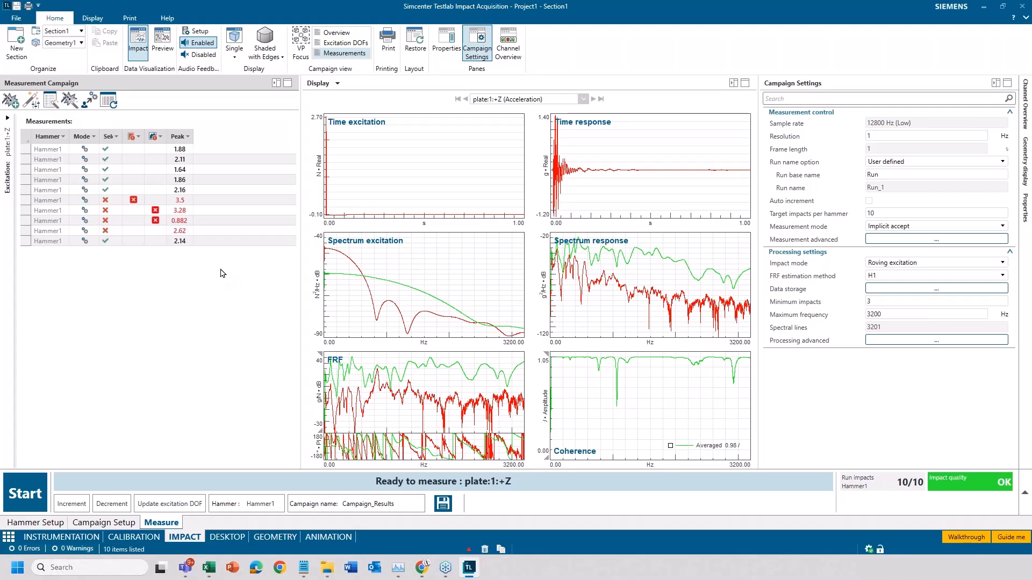
# - Tighten the upper and lower force level thresholds of the automatic impact selection to 15 %
pyautogui.click(28, 104)
pyautogui.doubleClick(490, 339)
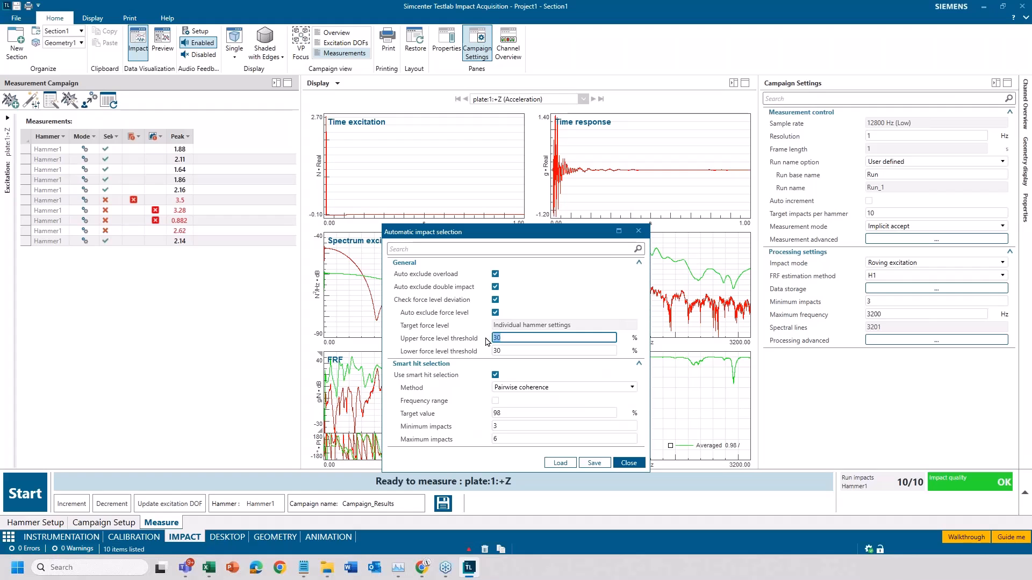
pyautogui.write('15')
pyautogui.press('Tab')
pyautogui.write('15')
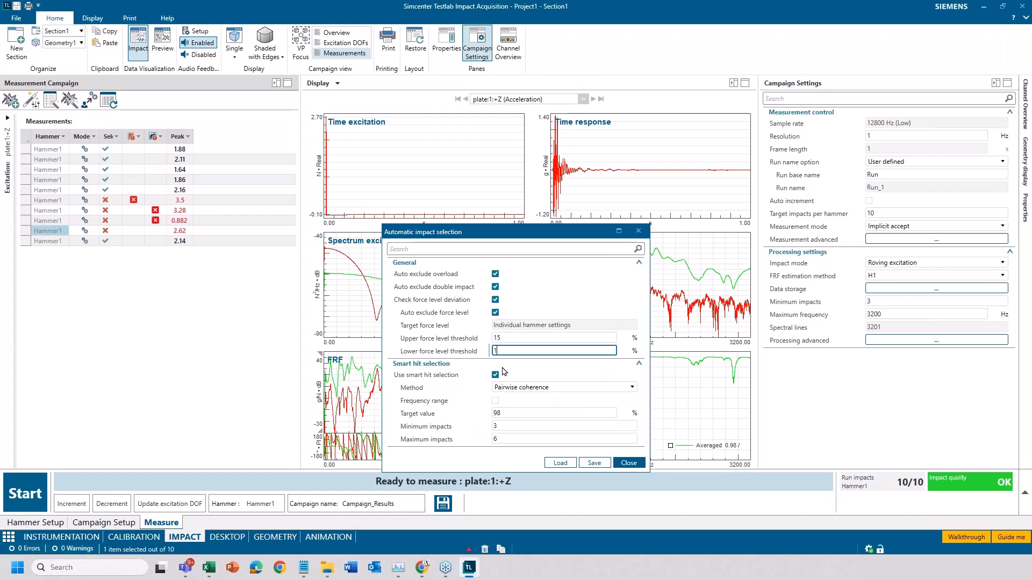
pyautogui.click(641, 465)
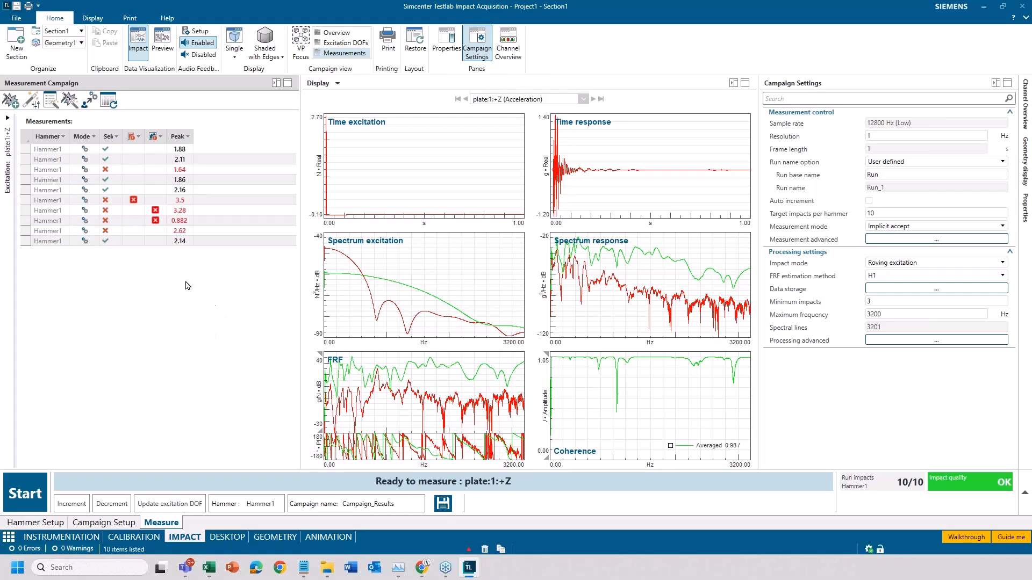
# - Display the curves of the 2.16 peak impact and save the campaign data in the Campaign_Results run
pyautogui.click(41, 192)
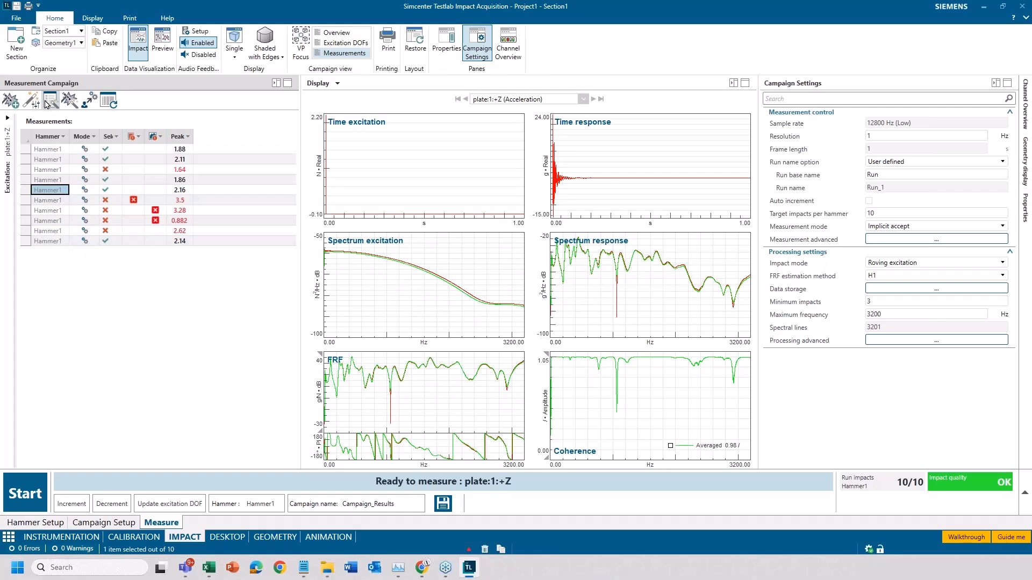
pyautogui.click(444, 505)
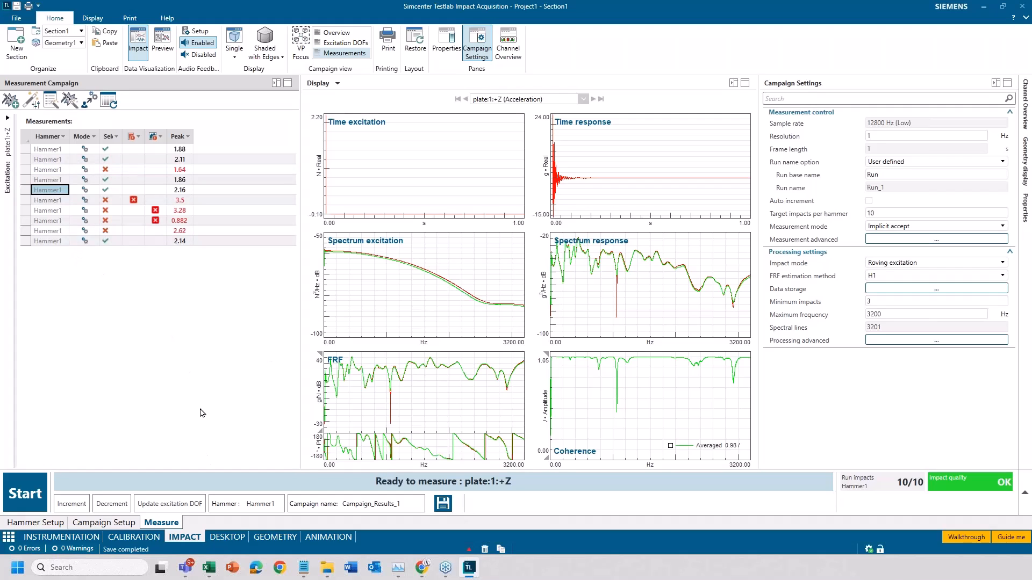
# - View the saved time responses 2, 4 and 7 of plate:1:+Z in the Hammer1 time data of Run under Section1
pyautogui.click(230, 539)
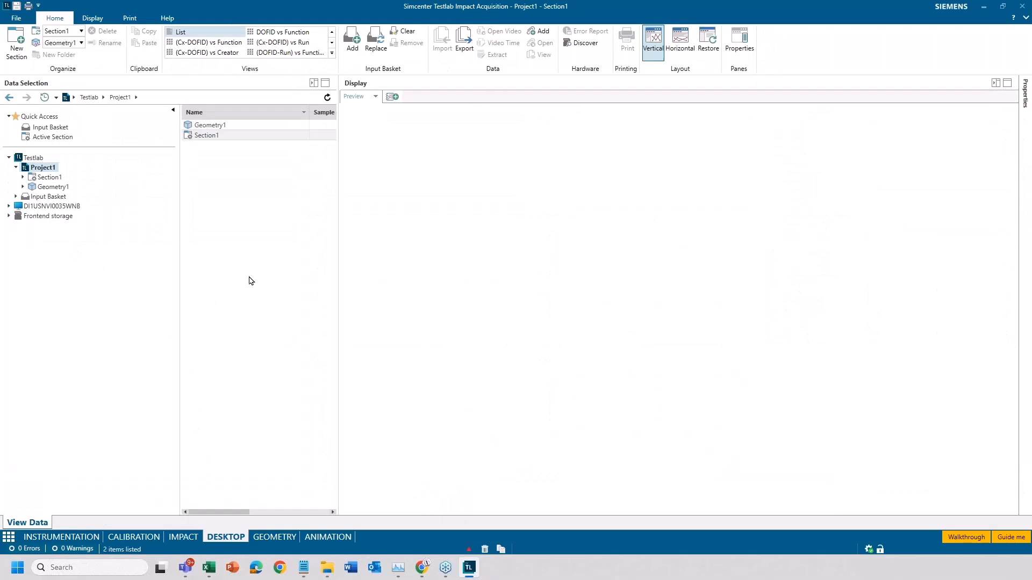
pyautogui.click(22, 177)
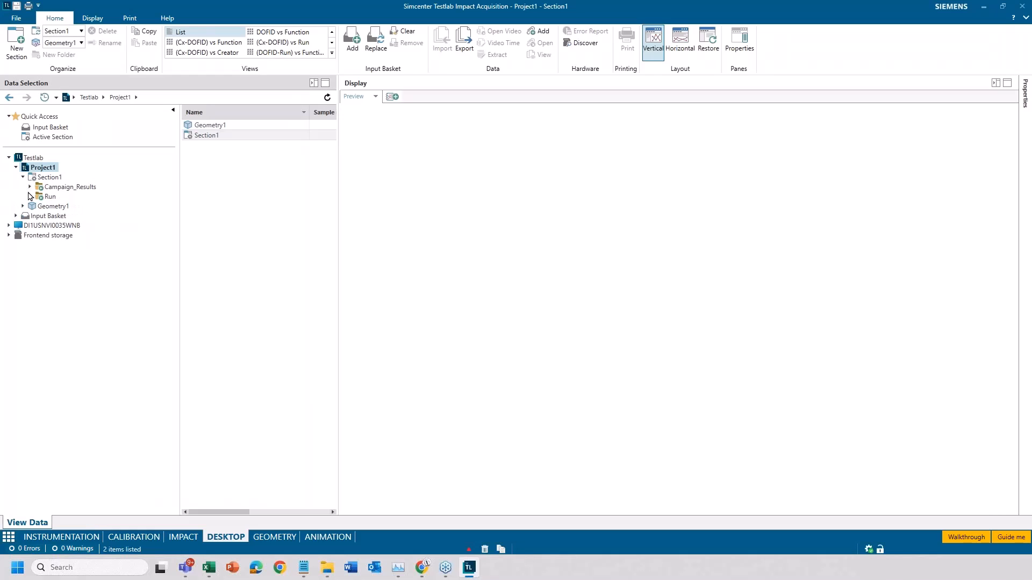
pyautogui.click(30, 196)
pyautogui.click(46, 208)
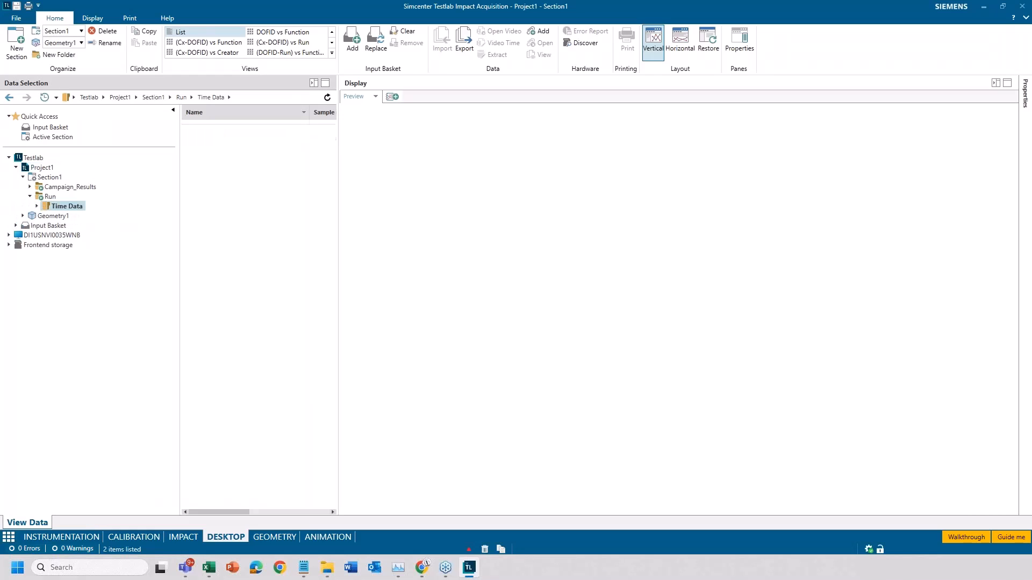
pyautogui.click(36, 207)
pyautogui.click(43, 216)
pyautogui.click(83, 226)
pyautogui.click(258, 146)
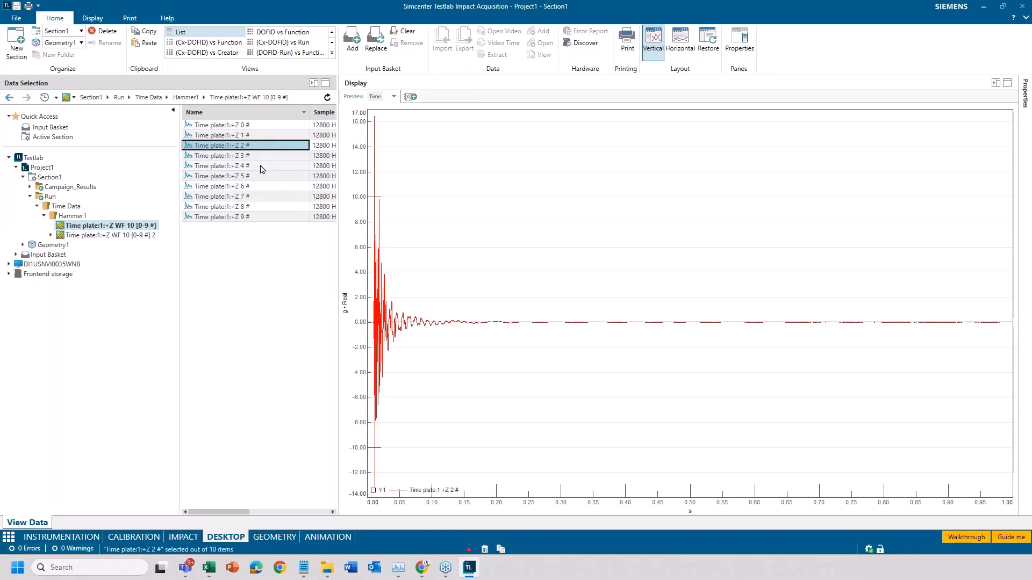
pyautogui.click(258, 166)
pyautogui.click(256, 197)
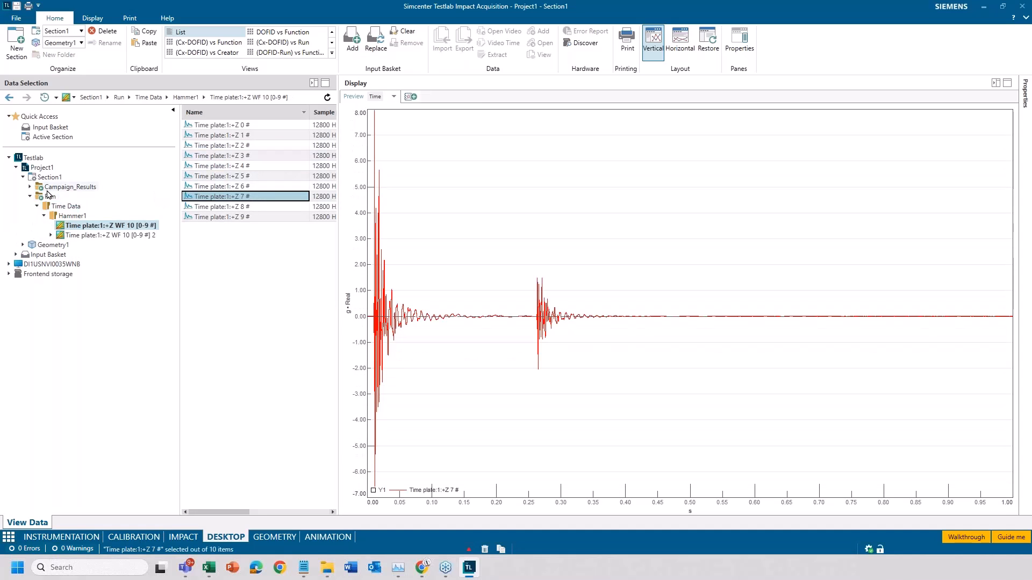
# - View the saved FRF of plate:1:+Z under Layout_1 in Campaign_Results
pyautogui.click(29, 186)
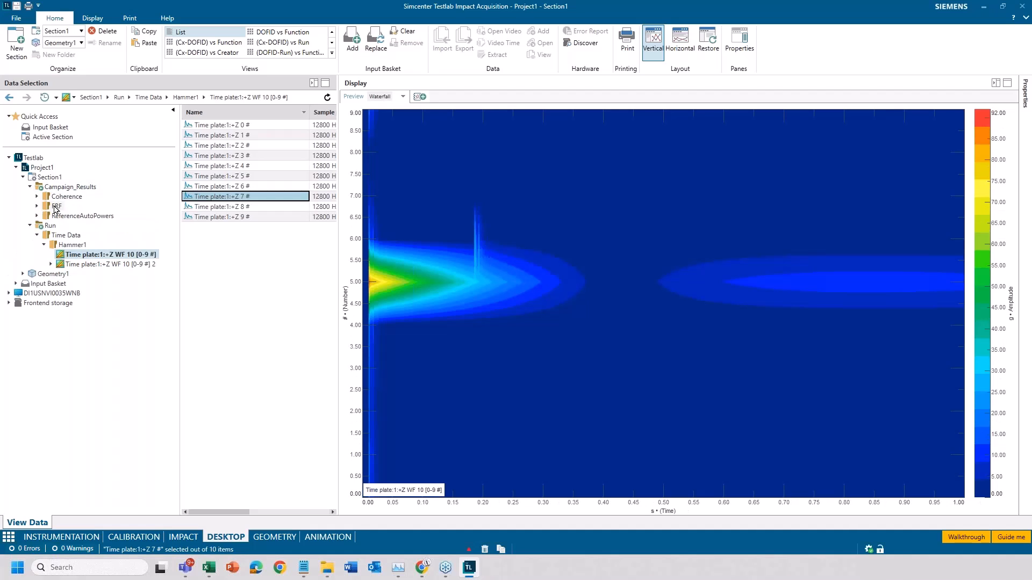
pyautogui.click(37, 205)
pyautogui.click(44, 215)
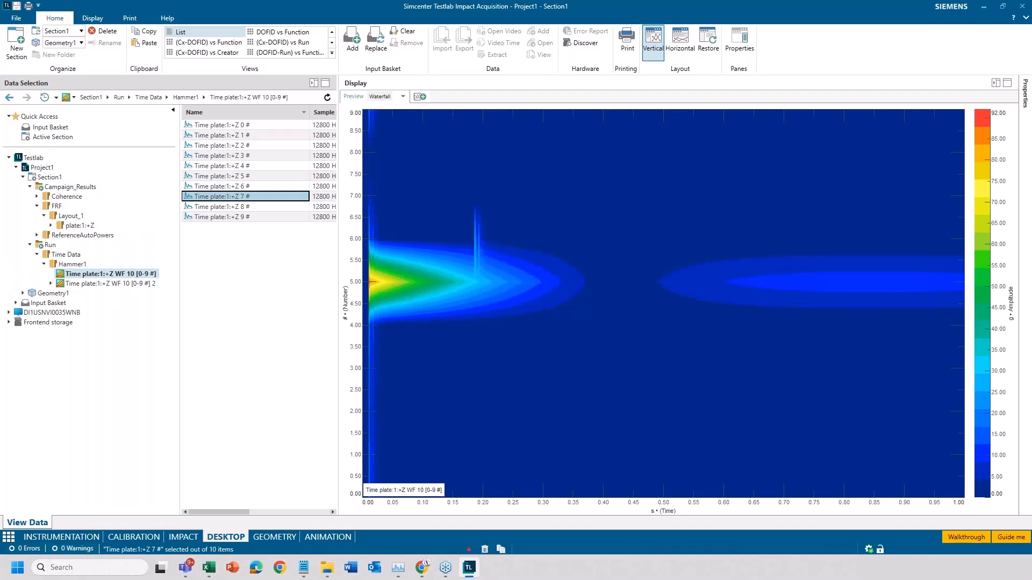
pyautogui.click(78, 226)
pyautogui.click(226, 128)
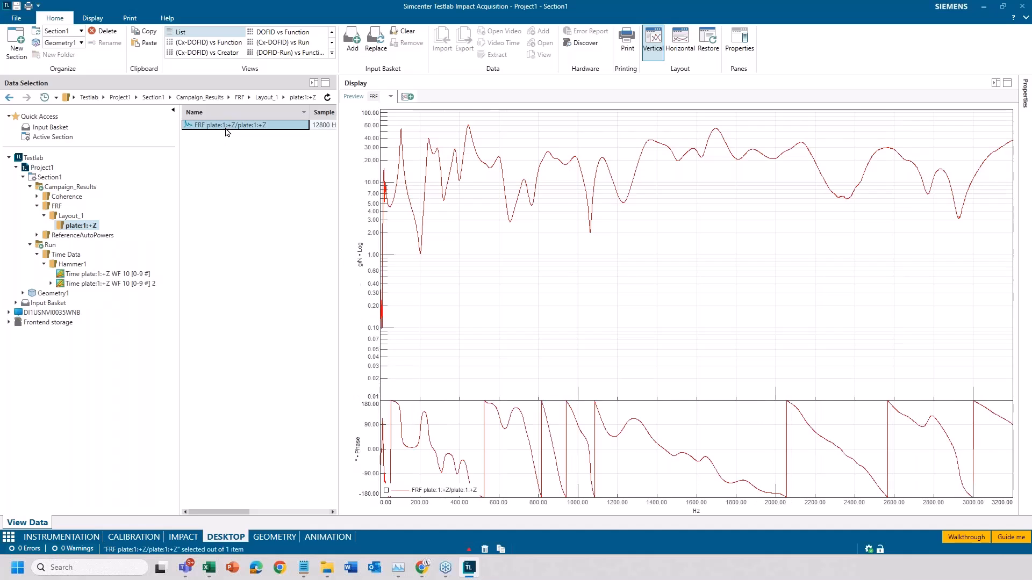
# - Return to the impact measurement list and manually include the double impact with the 3.28 peak
pyautogui.click(184, 537)
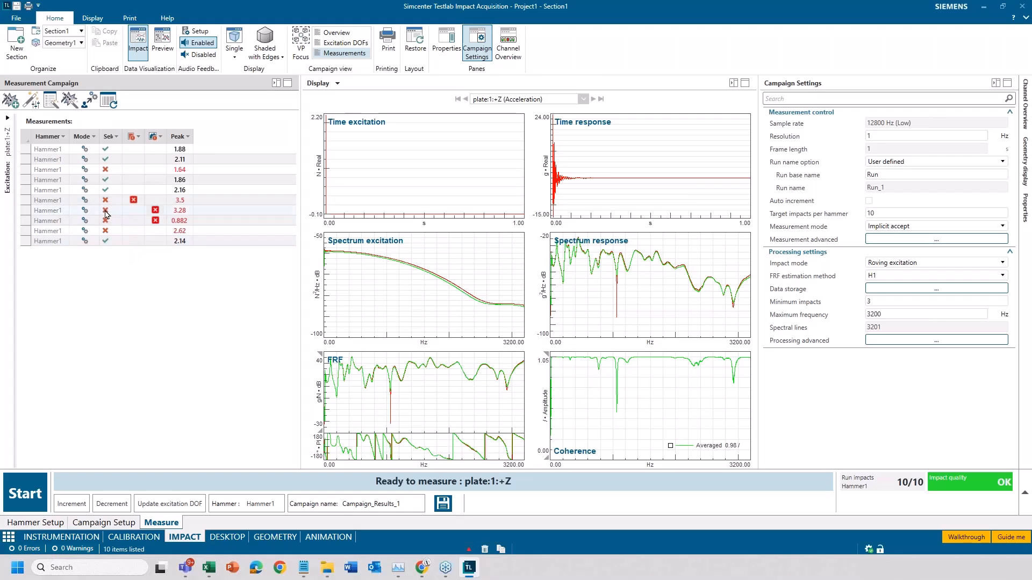
pyautogui.click(106, 211)
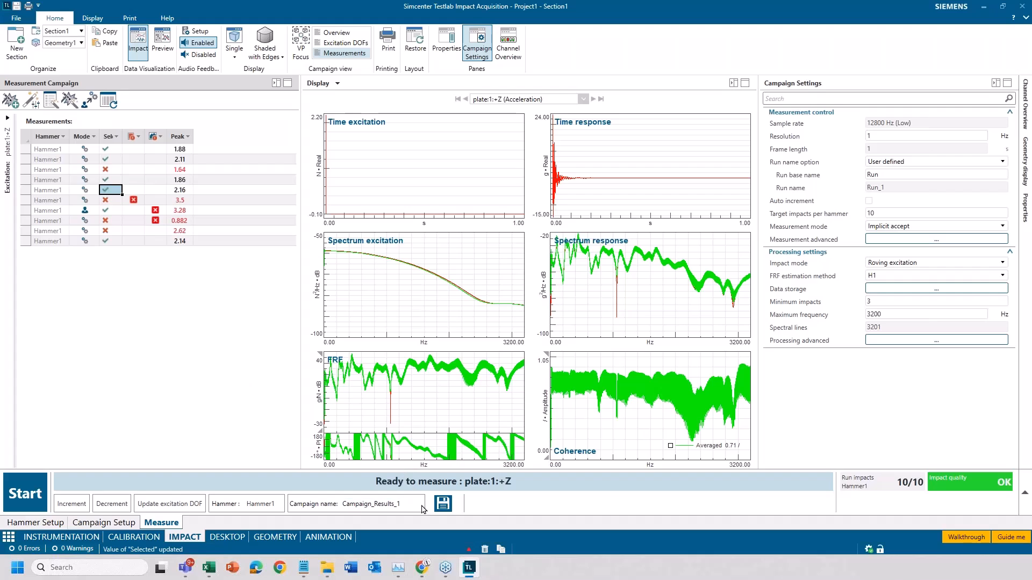
# - Enter High level as the campaign name
pyautogui.click(403, 503)
pyautogui.write('High')
pyautogui.press('BackSpace')
pyautogui.write('h level')
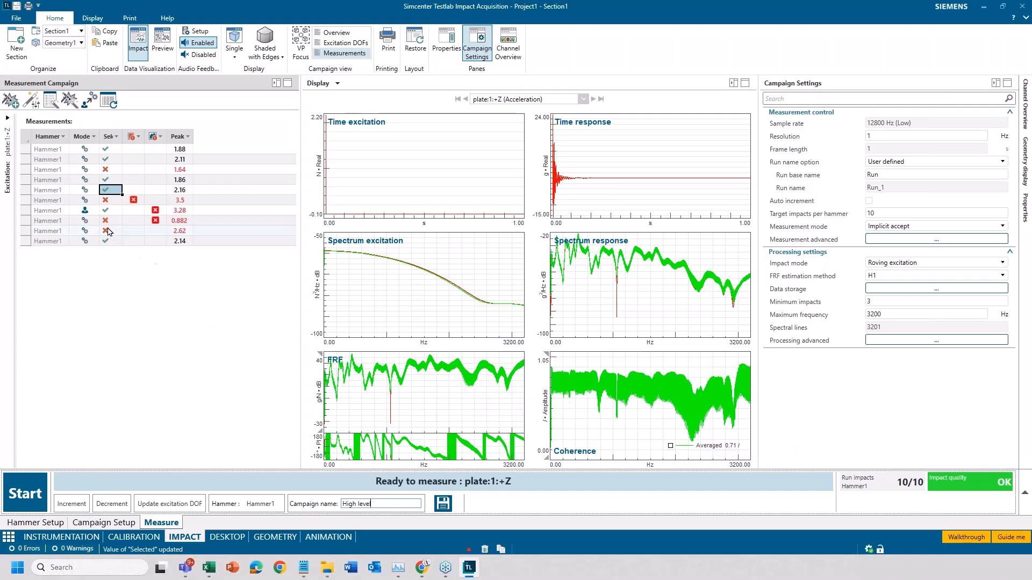
# - Switch the overloaded impact with the 3.5 peak to manual selection mode and exclude it
pyautogui.click(96, 201)
pyautogui.click(90, 215)
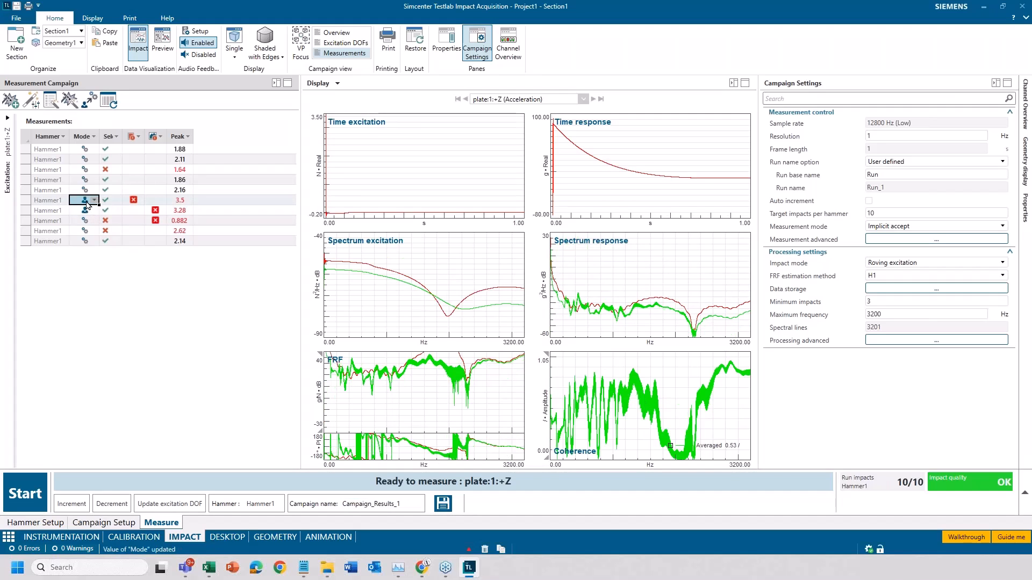
pyautogui.click(106, 200)
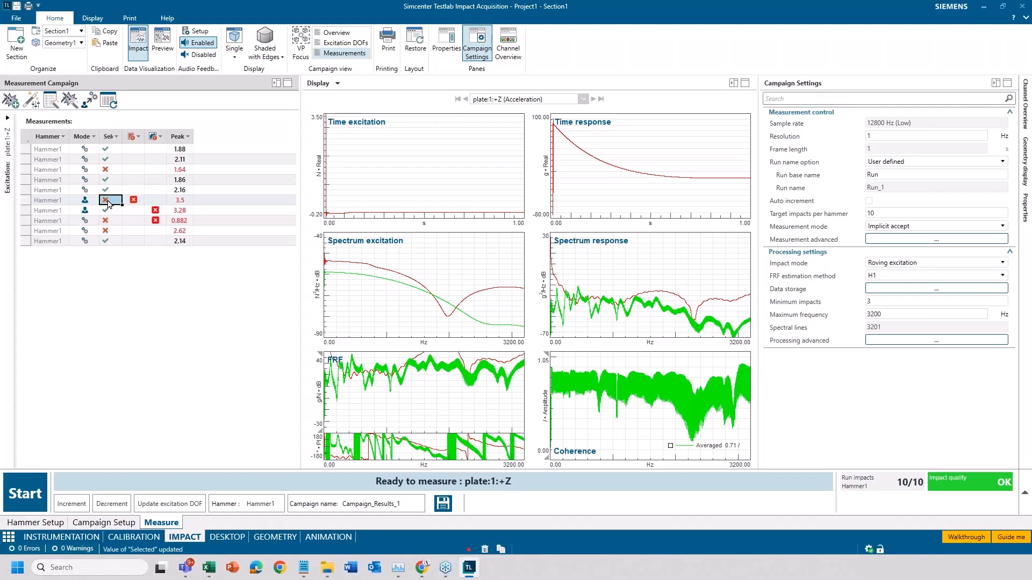
# - Discard the manual selections for the selected excitation DOF only, and display the curves of the 2.16 peak impact
pyautogui.click(88, 103)
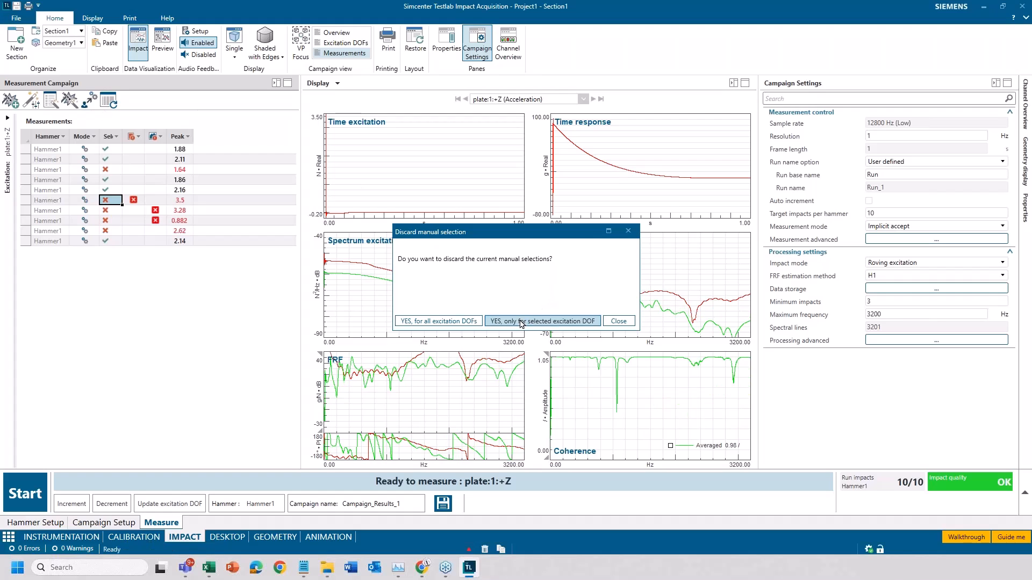
pyautogui.click(520, 321)
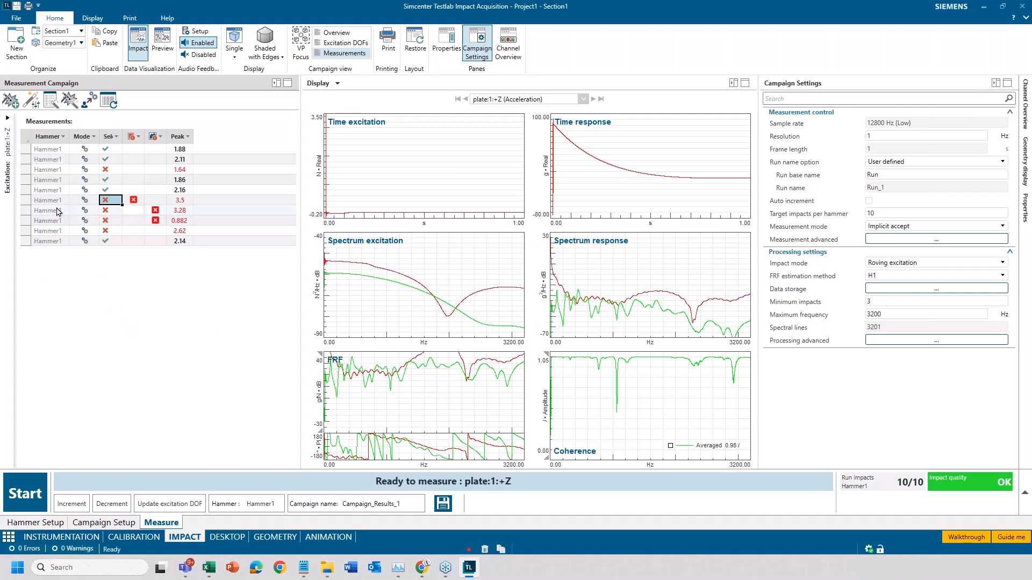
pyautogui.click(48, 191)
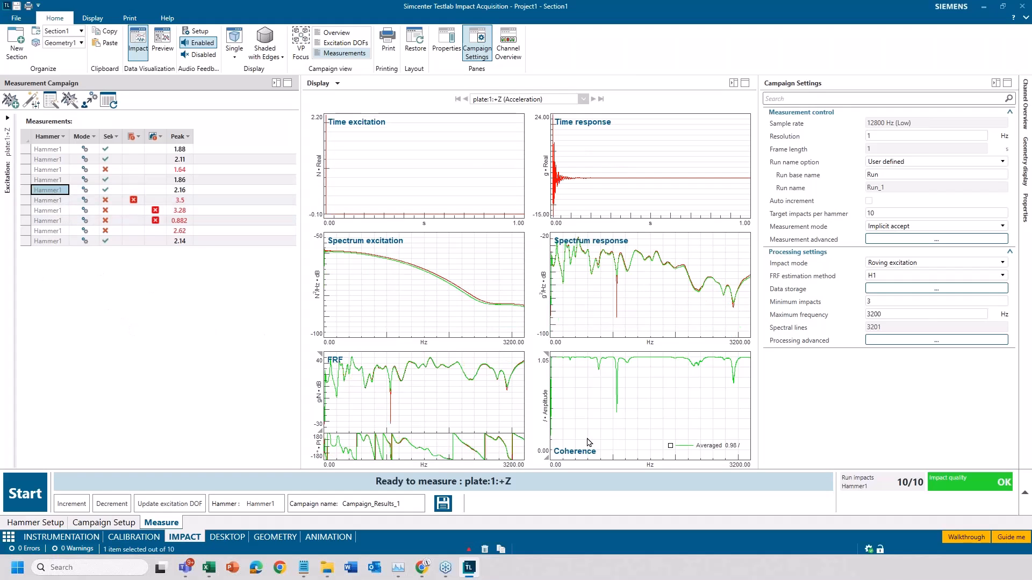